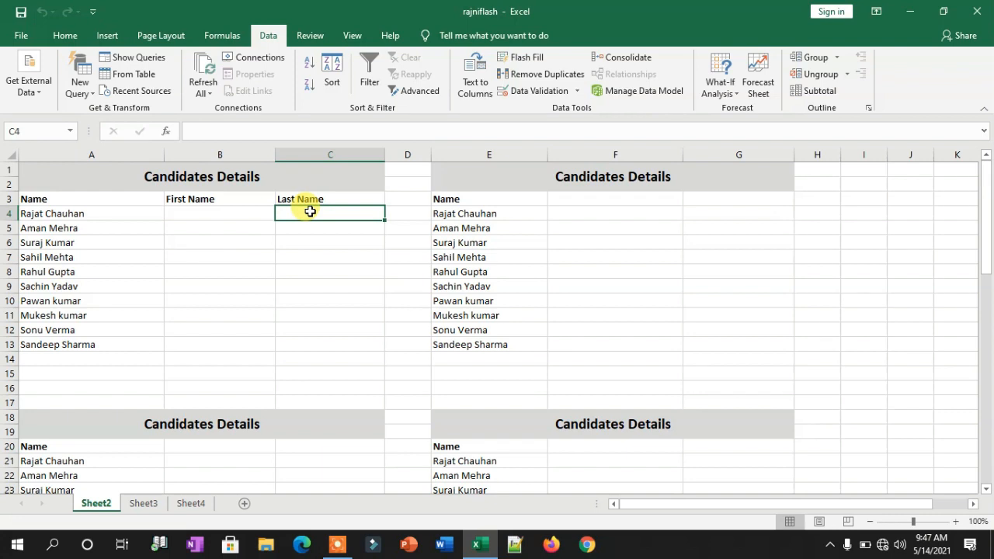
pyautogui.click(207, 217)
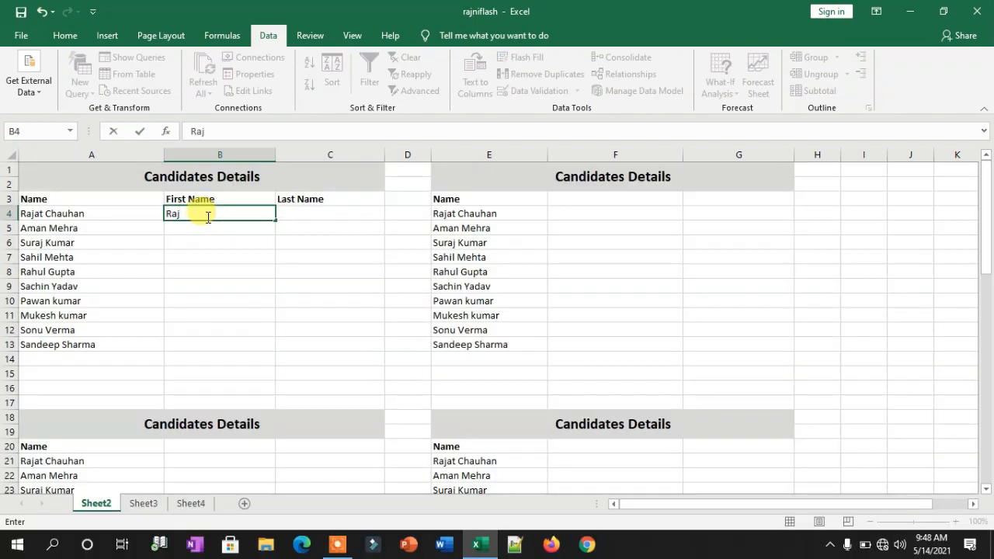
pyautogui.write('ajat')
pyautogui.press('Return')
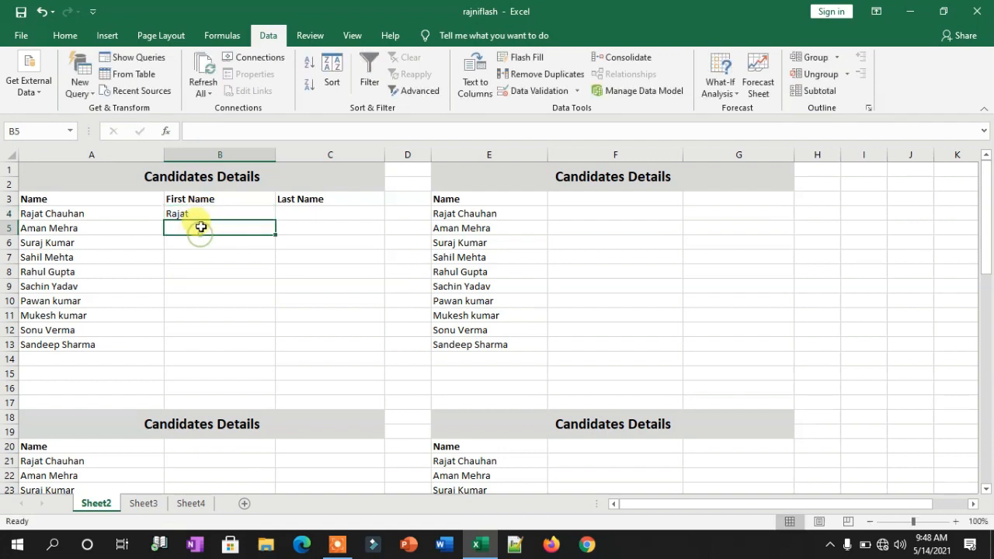
pyautogui.click(202, 213)
pyautogui.moveTo(202, 222); pyautogui.dragTo(205, 344)
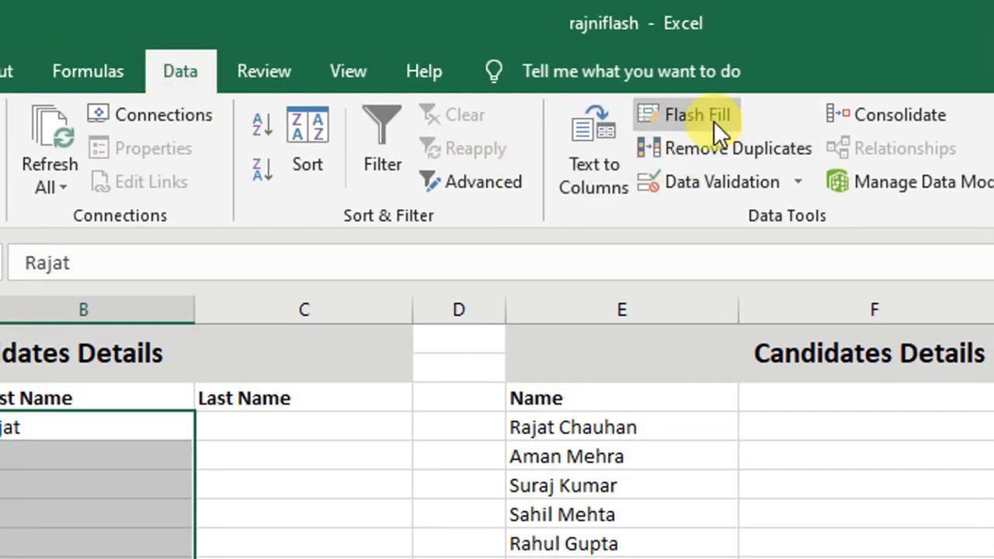
pyautogui.click(701, 115)
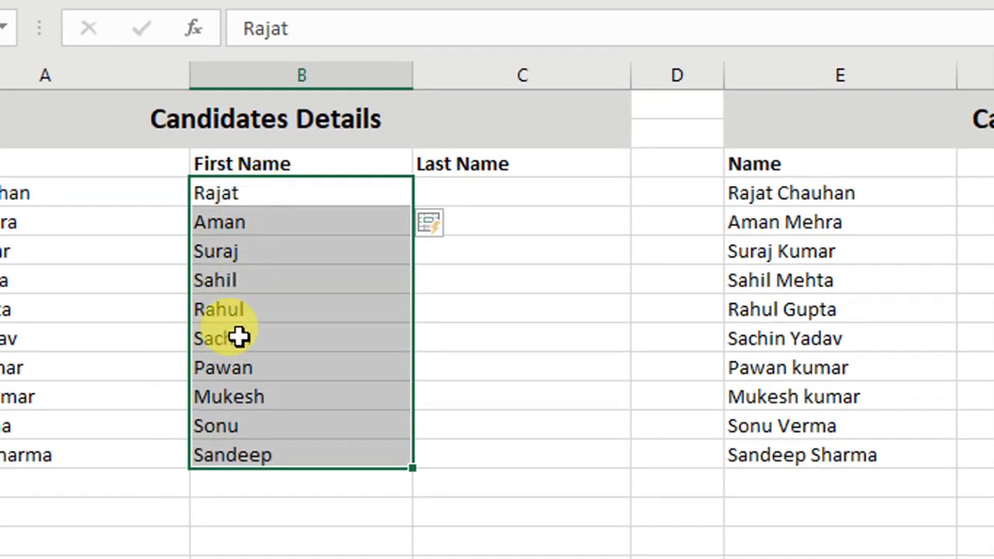
# Enter Chauhan in C4 and Flash Fill the surnames down to Sharma.
pyautogui.click(496, 200)
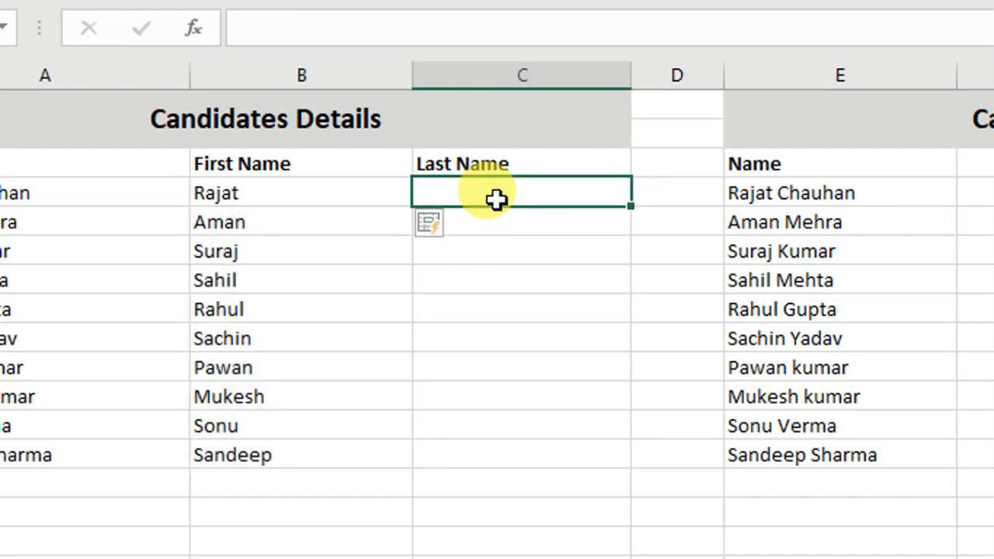
pyautogui.write('Chauhan')
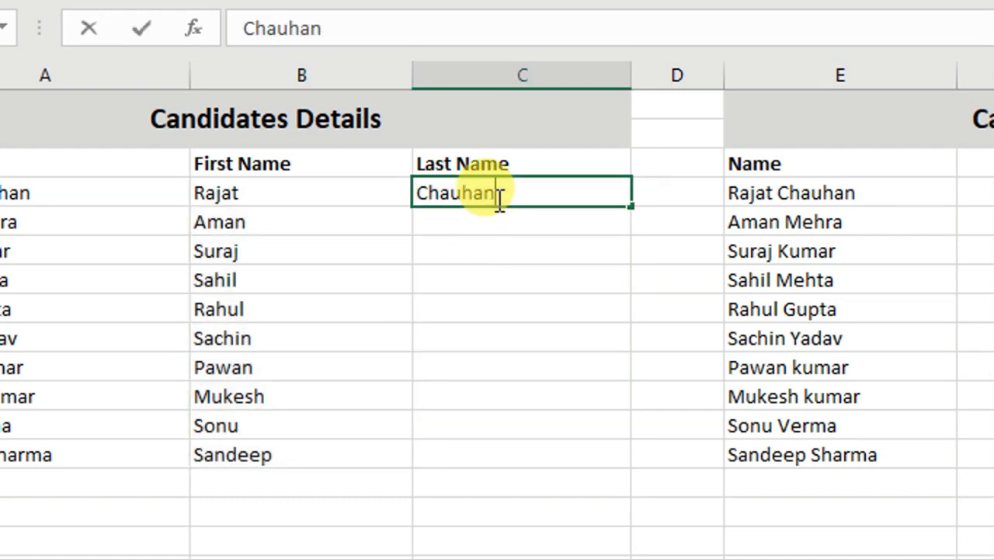
pyautogui.press('Return')
pyautogui.moveTo(501, 193); pyautogui.dragTo(505, 450)
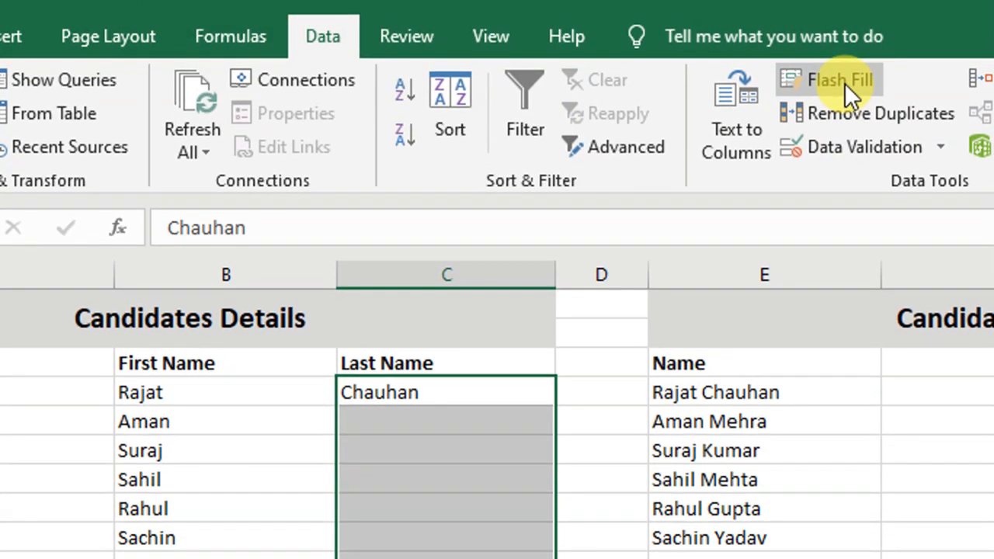
pyautogui.click(842, 68)
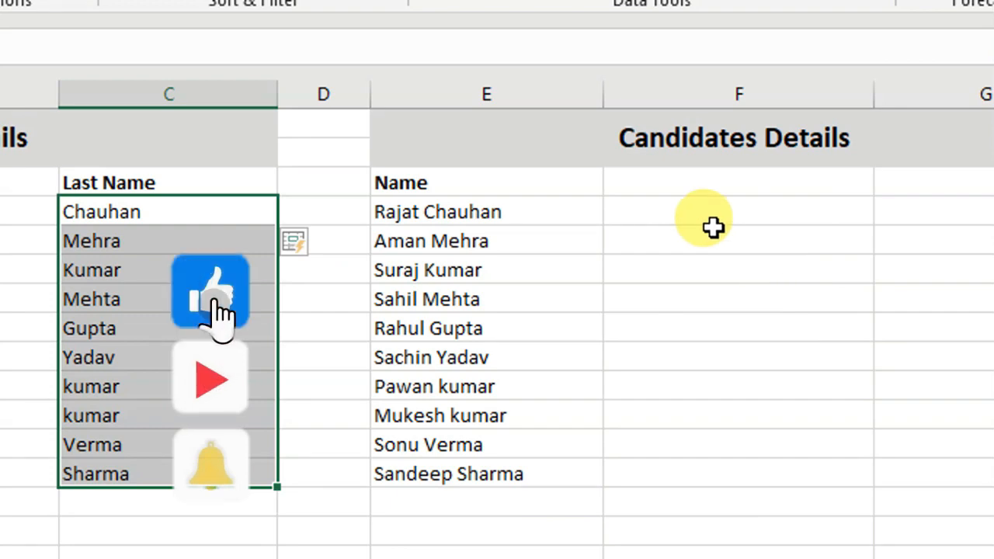
pyautogui.click(810, 218)
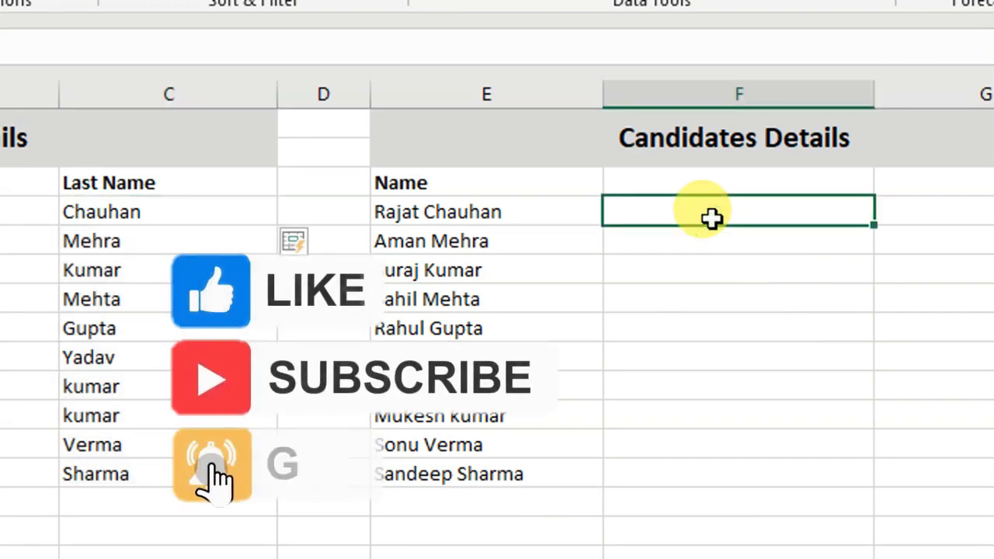
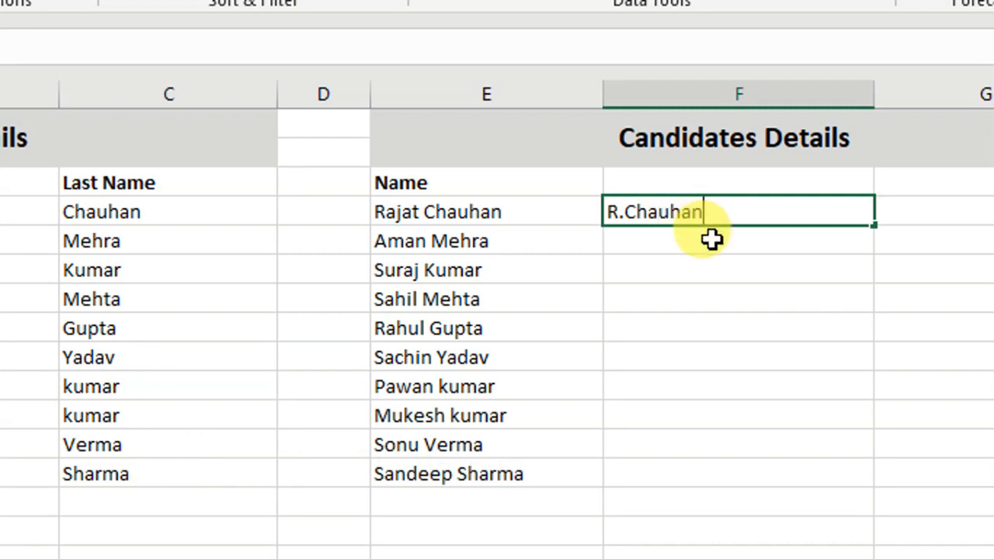
pyautogui.press('Return')
pyautogui.moveTo(713, 207); pyautogui.dragTo(728, 473)
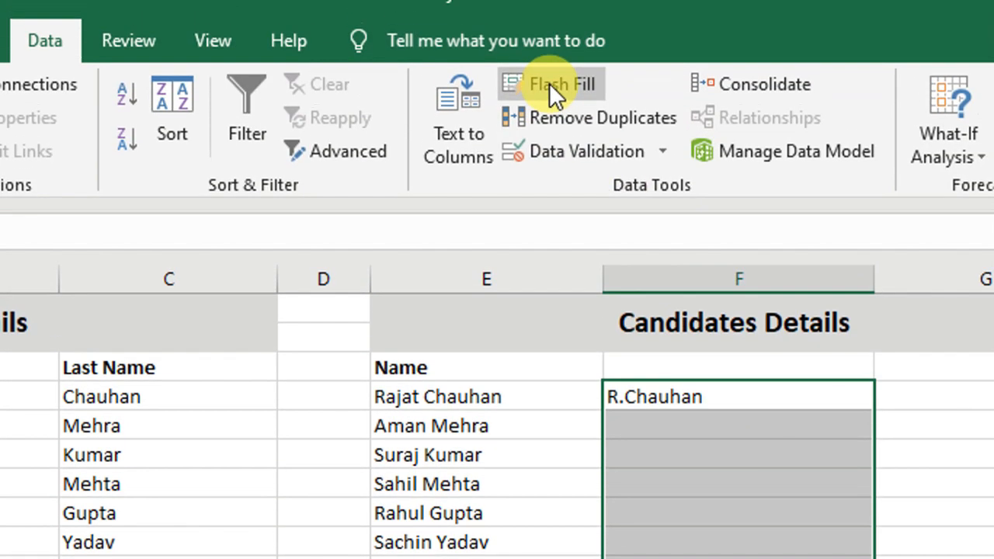
pyautogui.click(549, 83)
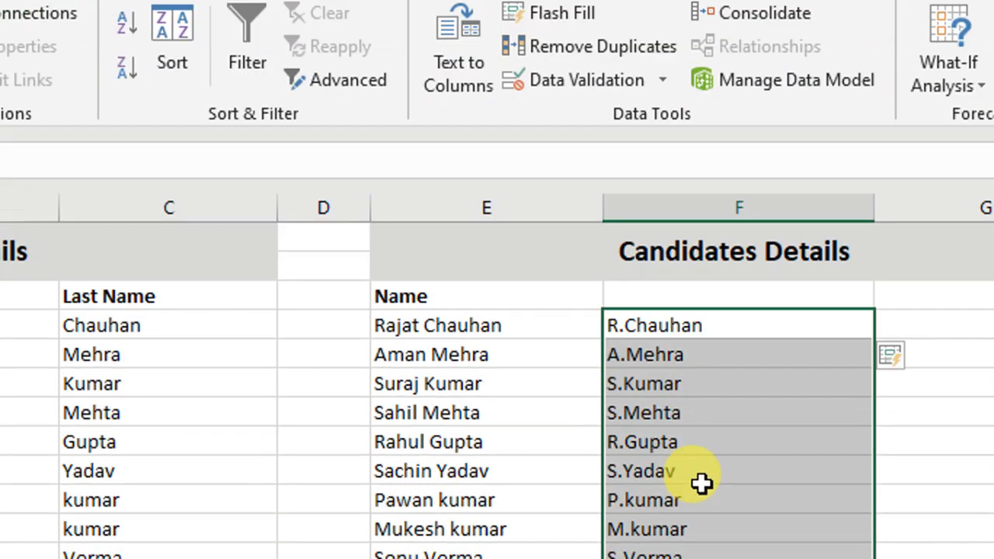
pyautogui.click(691, 484)
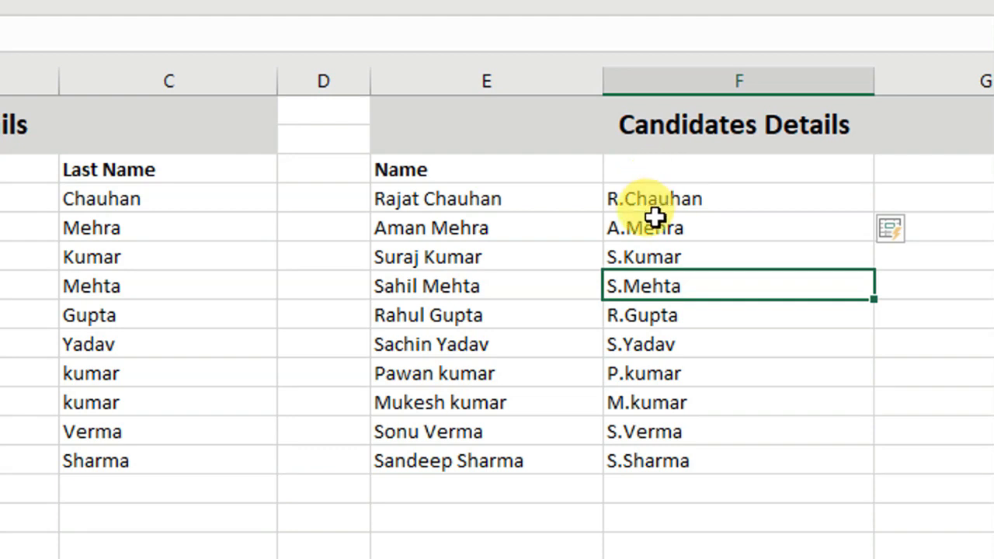
pyautogui.click(725, 339)
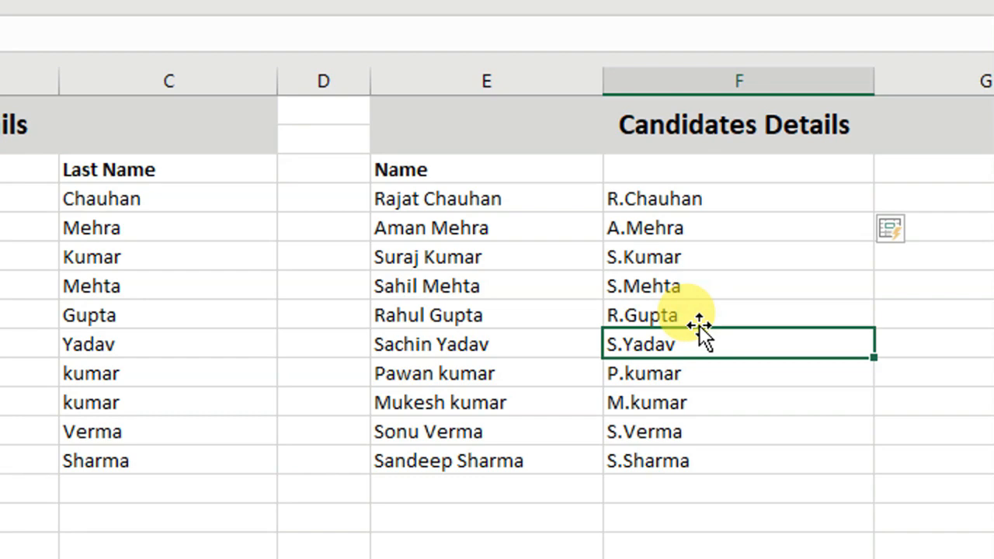
# Enter R.C in B21 and Flash Fill initials for the rest of the list through S.S.
pyautogui.scroll(-3, 582, 393)
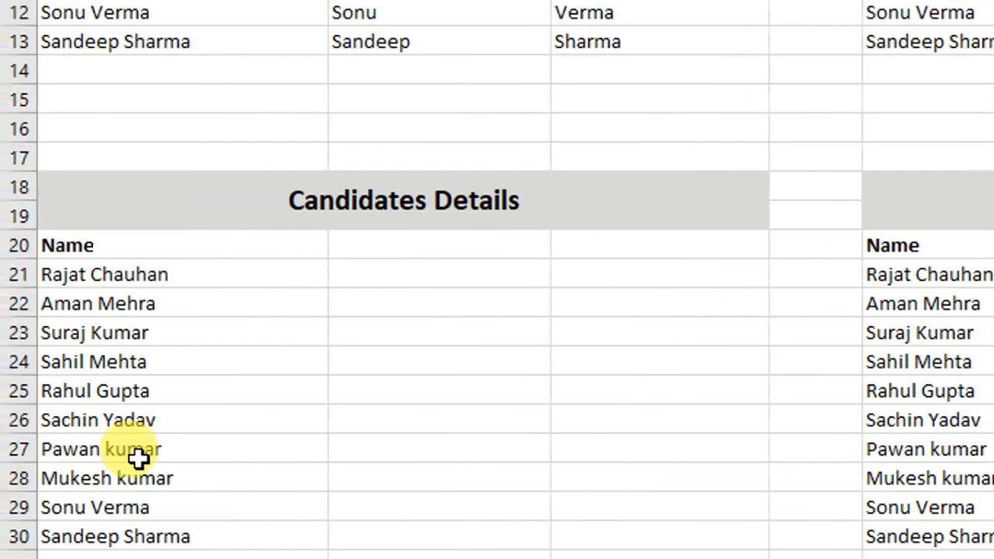
pyautogui.click(406, 277)
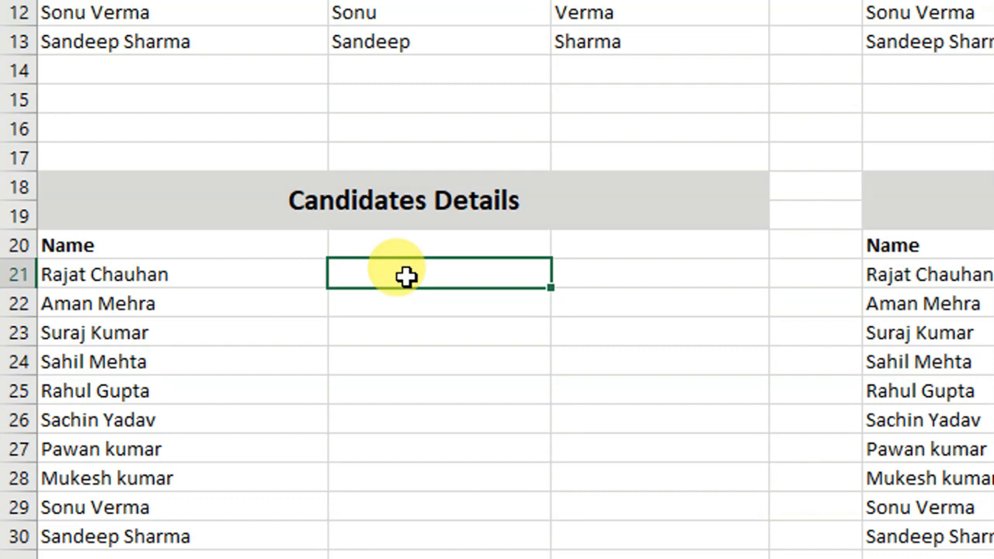
pyautogui.write('r.C')
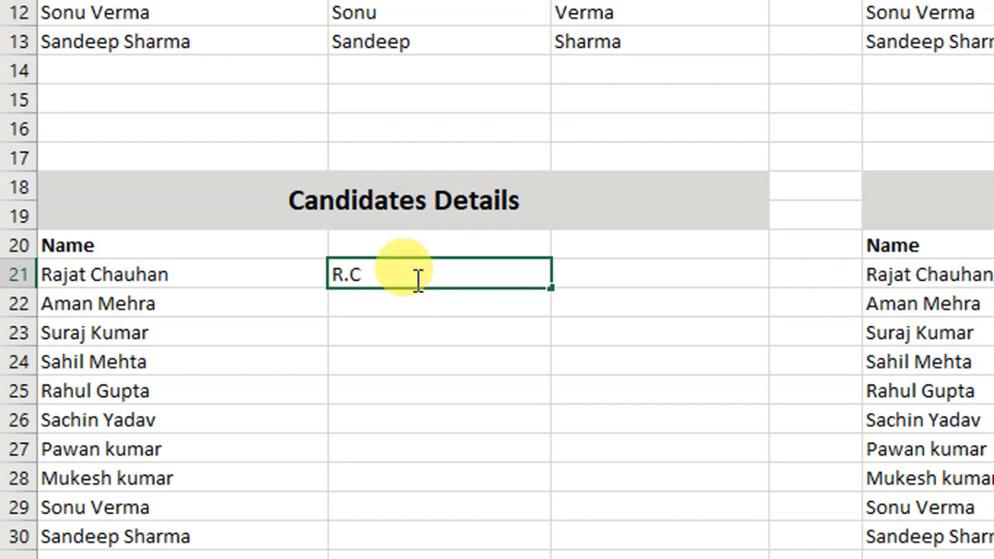
pyautogui.press('Return')
pyautogui.moveTo(404, 273); pyautogui.dragTo(417, 517)
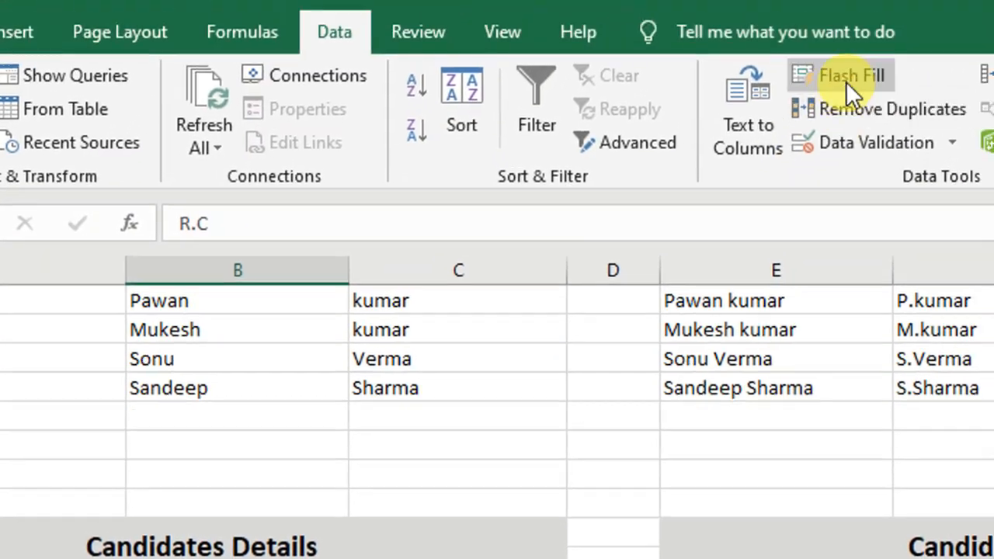
pyautogui.click(849, 78)
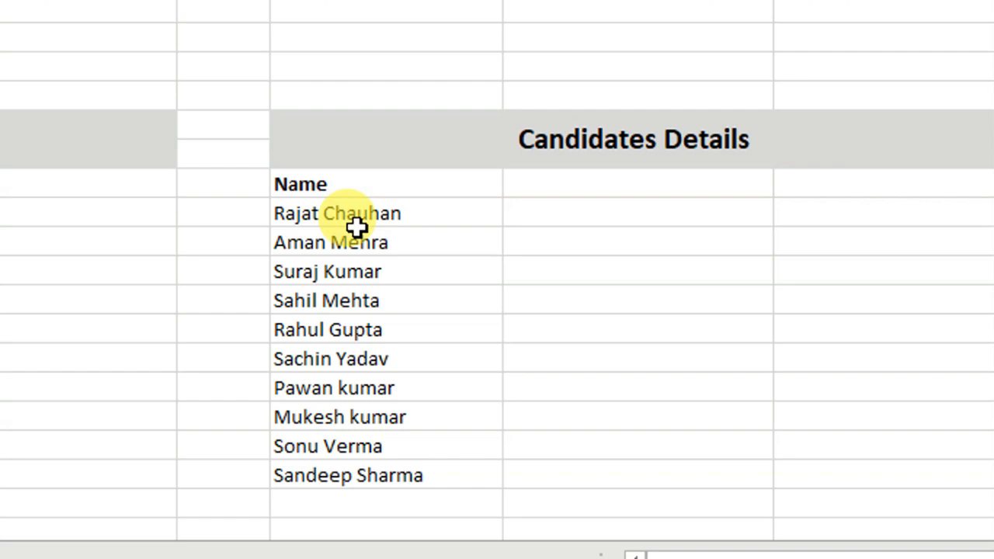
pyautogui.click(534, 215)
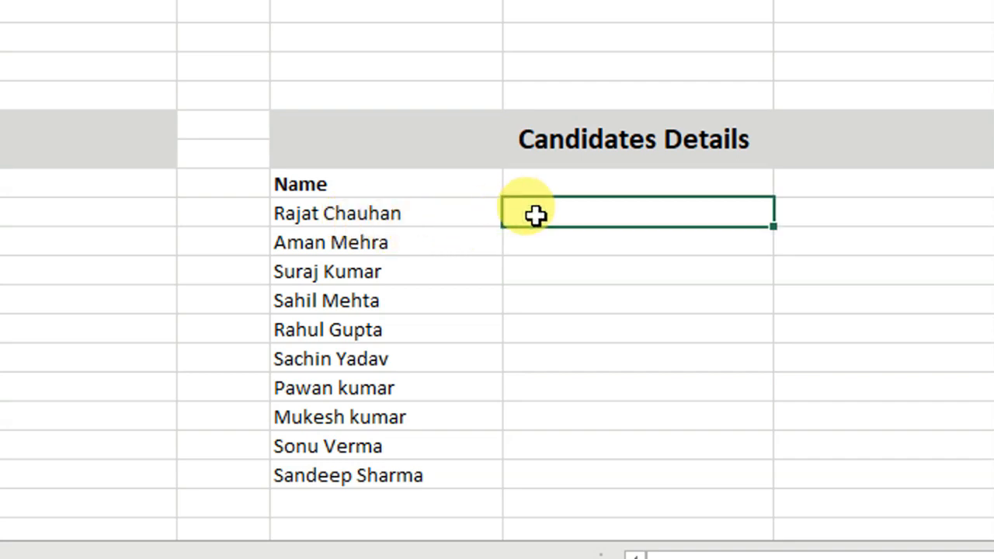
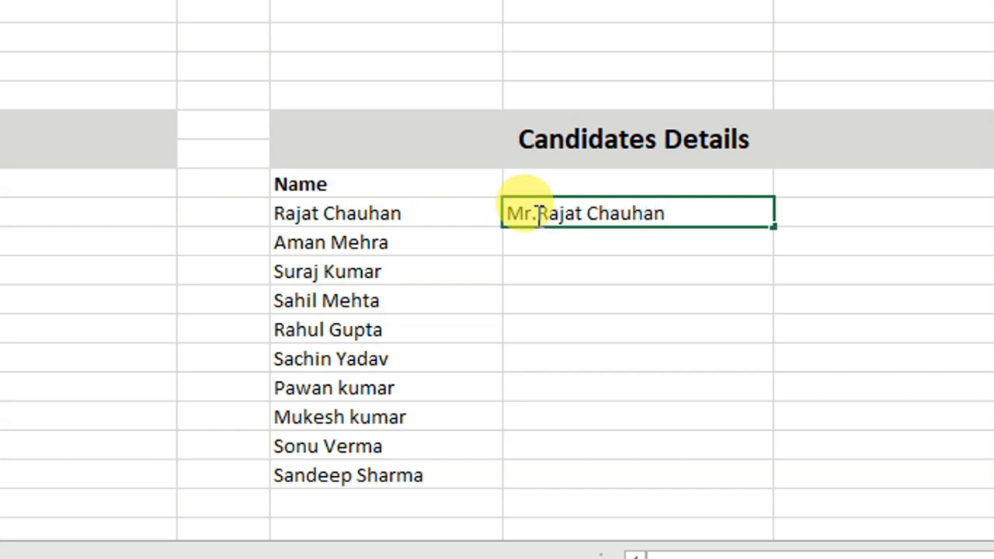
pyautogui.click(650, 260)
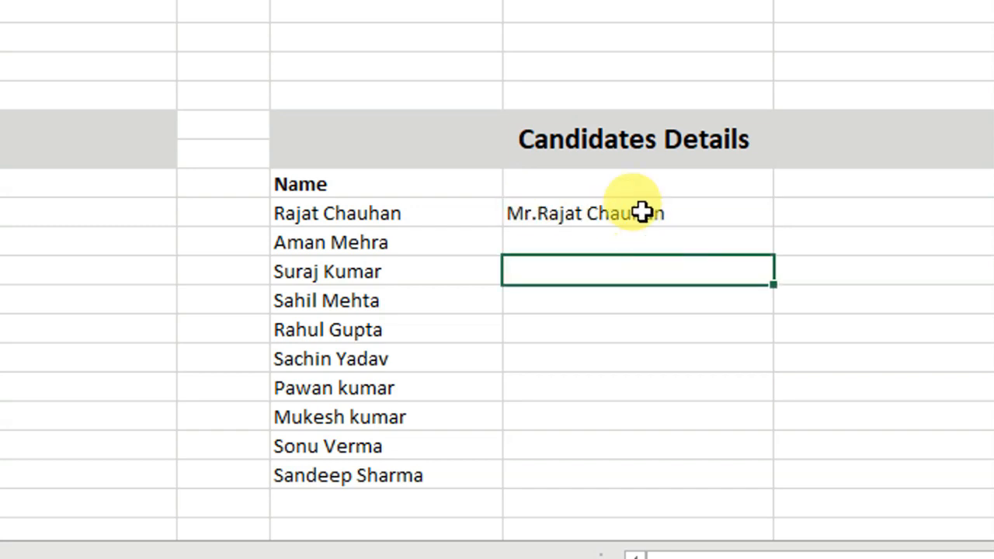
pyautogui.moveTo(641, 210); pyautogui.dragTo(635, 476)
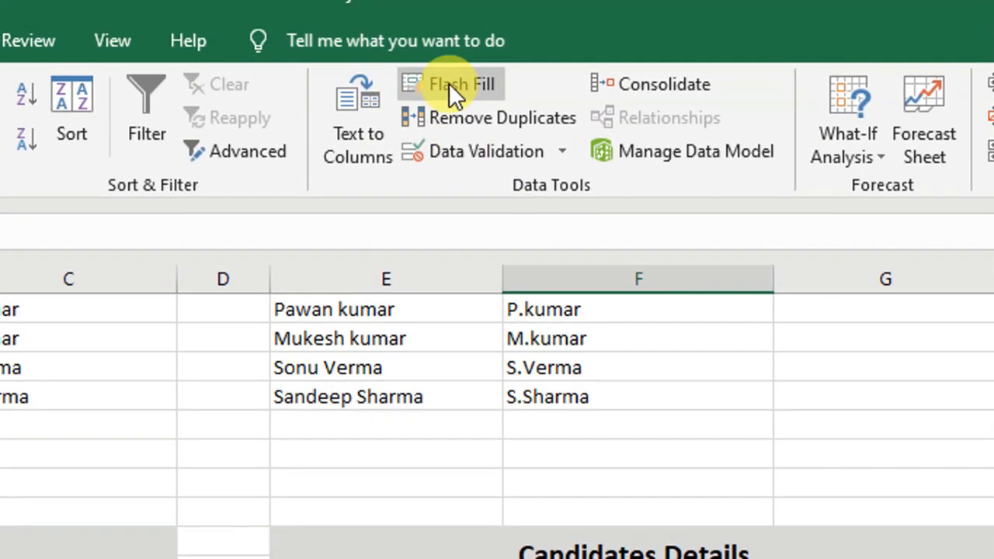
pyautogui.click(450, 84)
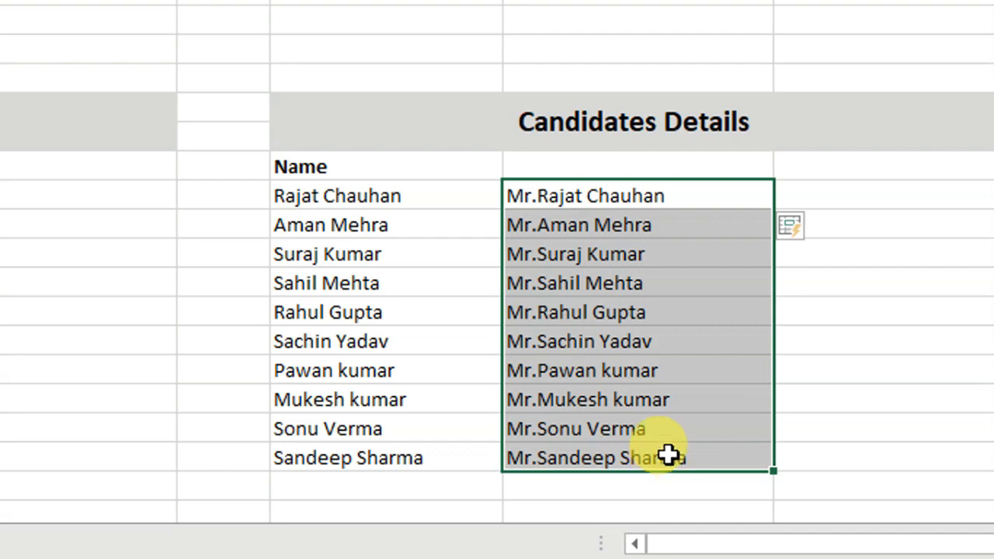
# Review the Mr. names, then scroll to the Candidates Details table at rows 35–47.
pyautogui.scroll(-1, 668, 456)
pyautogui.click(780, 367)
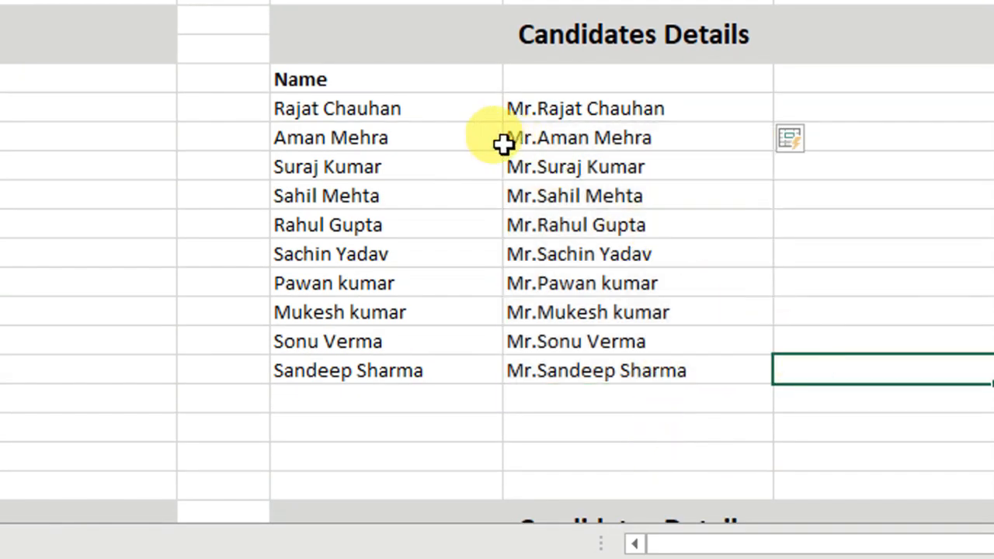
pyautogui.moveTo(537, 109); pyautogui.dragTo(549, 373)
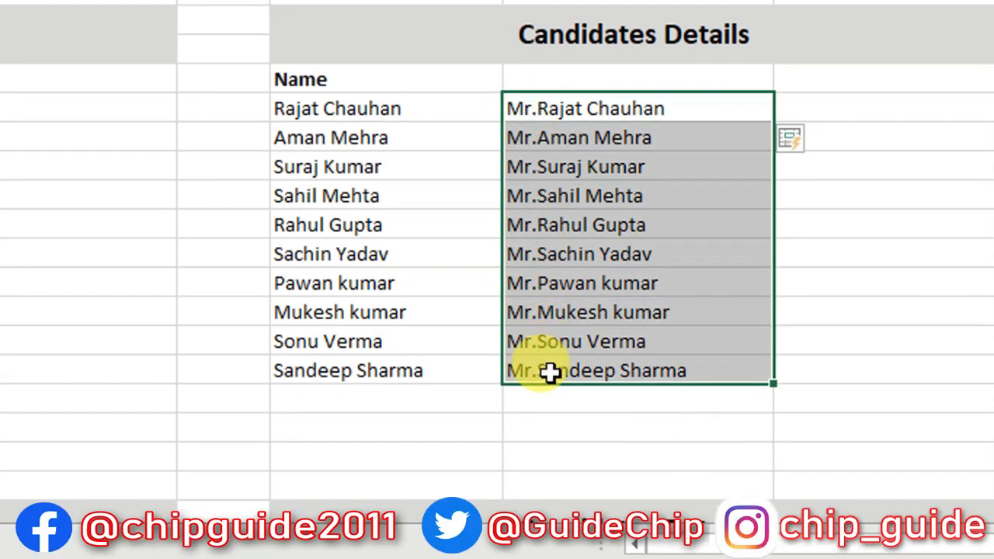
pyautogui.scroll(-3, 548, 373)
pyautogui.hscroll(-4, 125, 386)
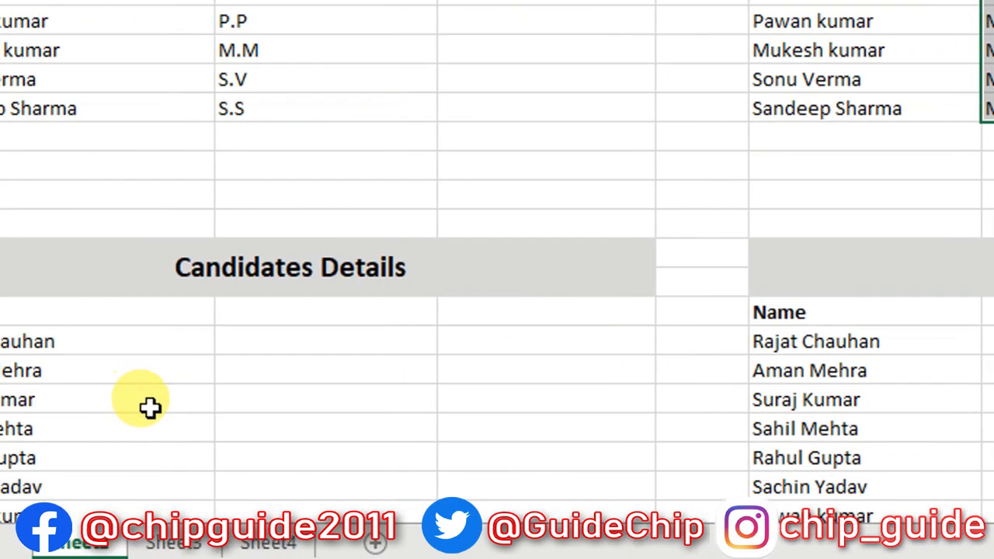
pyautogui.scroll(-2, 149, 403)
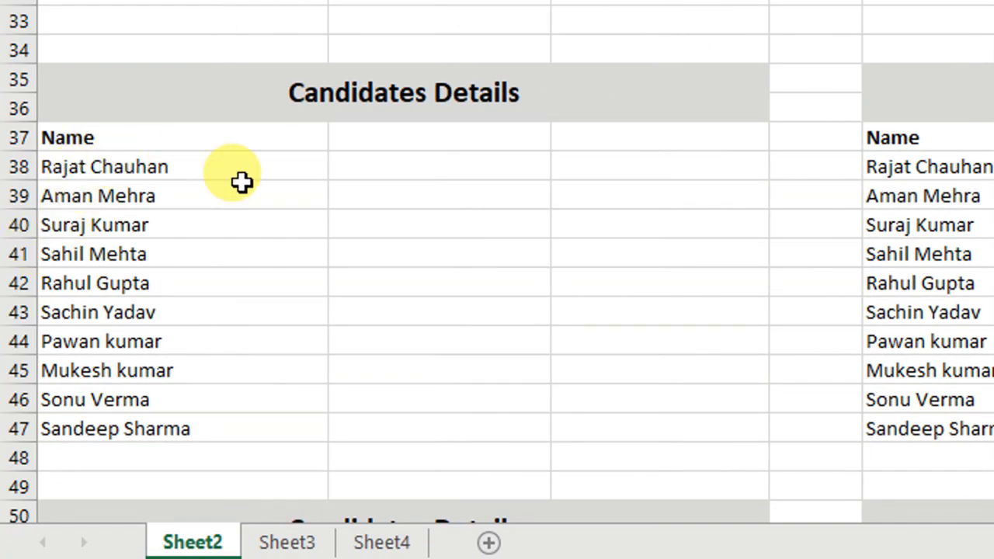
# Enter Raj in B38 and Flash Fill three-letter name prefixes down to San in row 47.
pyautogui.click(396, 164)
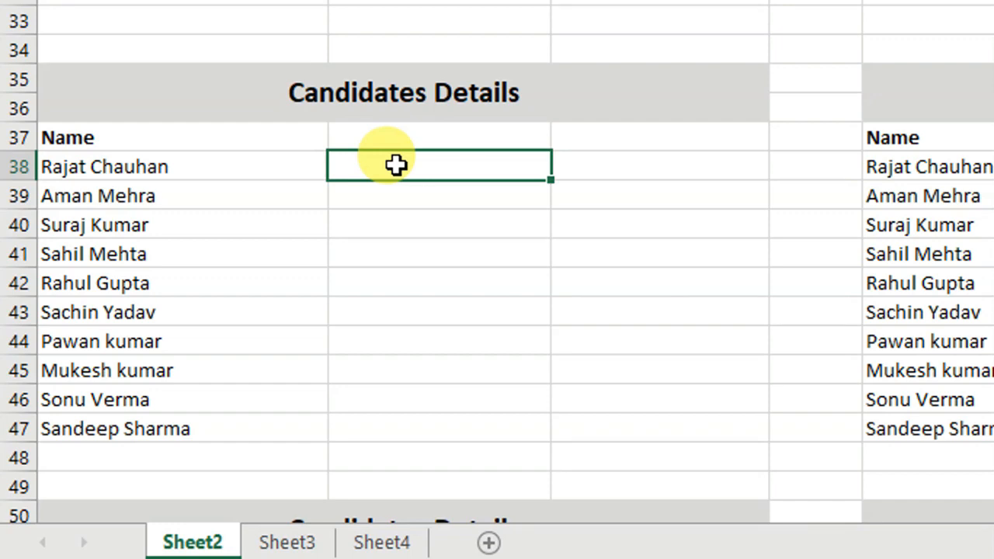
pyautogui.write('Raj')
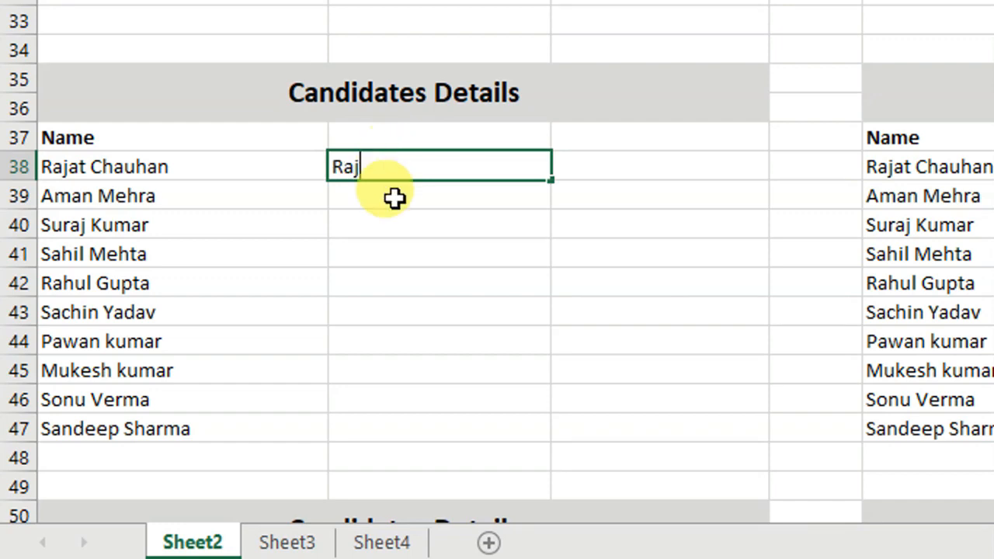
pyautogui.press('Return')
pyautogui.click(389, 166)
pyautogui.click(504, 253)
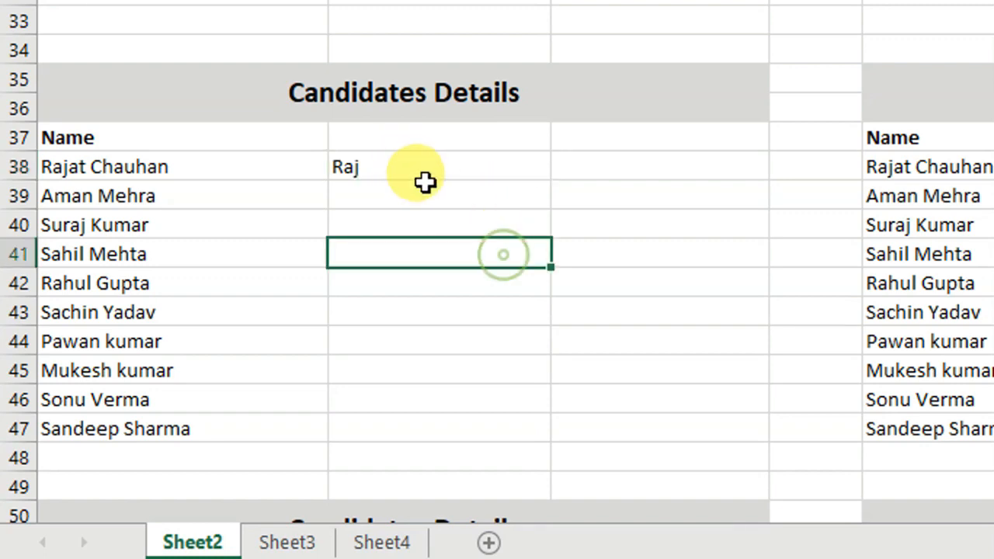
pyautogui.moveTo(413, 169); pyautogui.dragTo(427, 423)
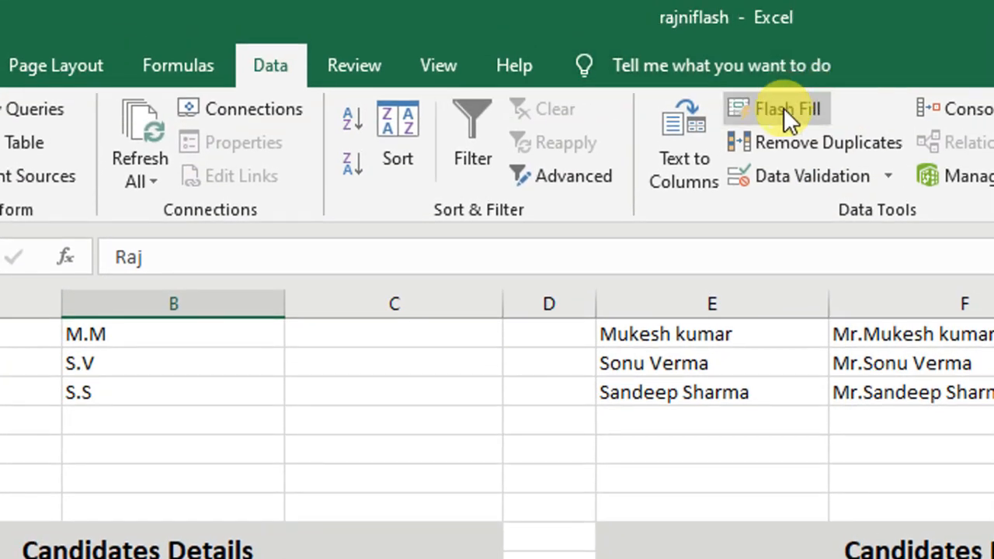
pyautogui.click(784, 108)
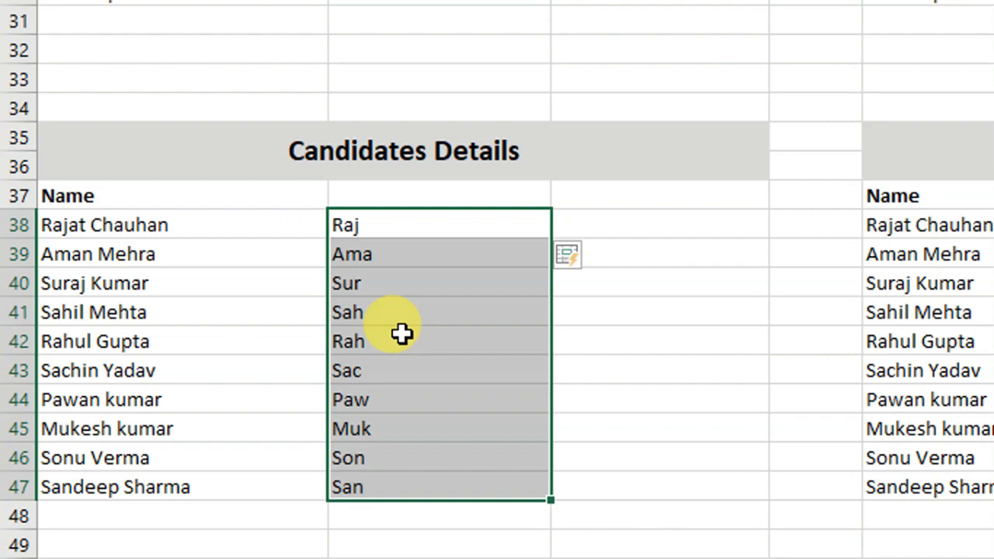
pyautogui.click(666, 222)
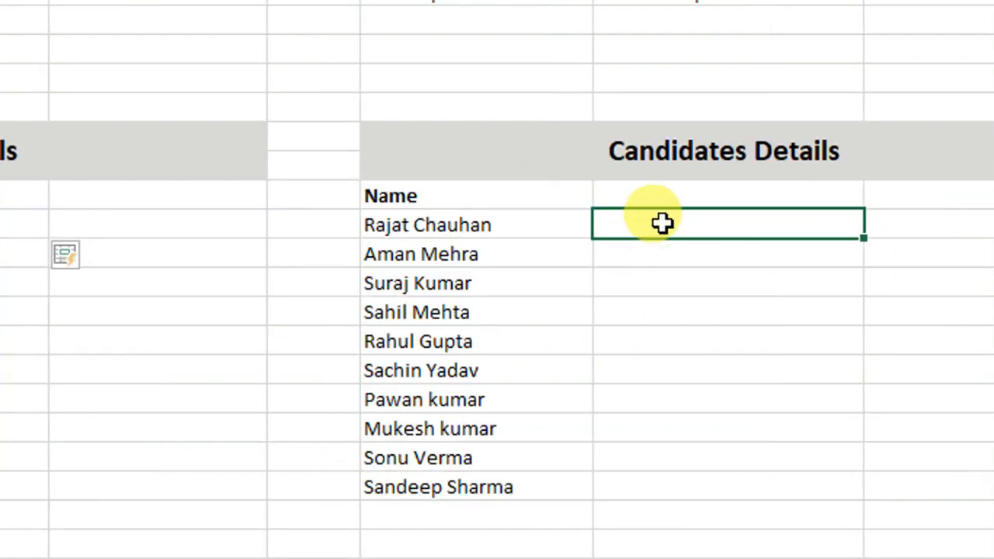
pyautogui.write('han')
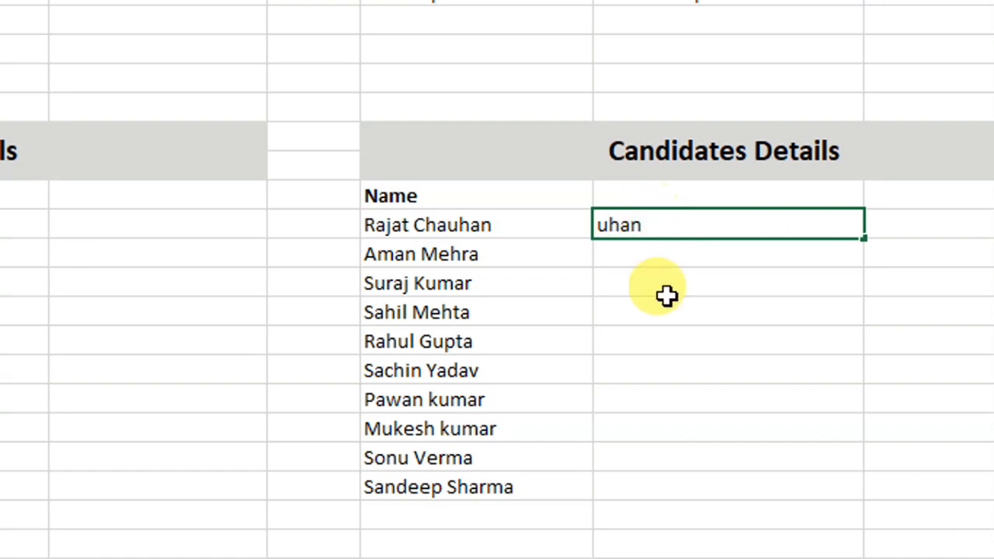
pyautogui.click(676, 335)
pyautogui.moveTo(661, 225); pyautogui.dragTo(684, 484)
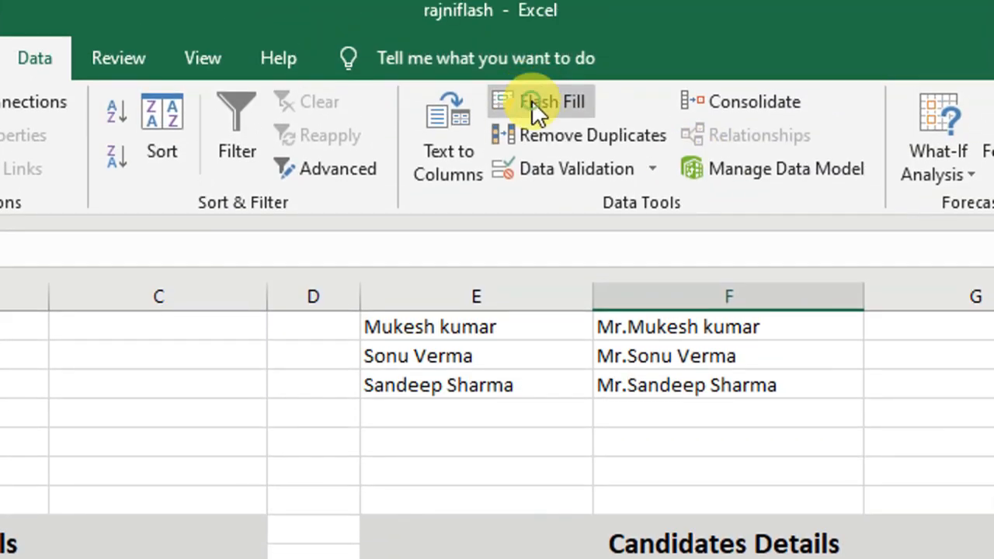
pyautogui.click(531, 100)
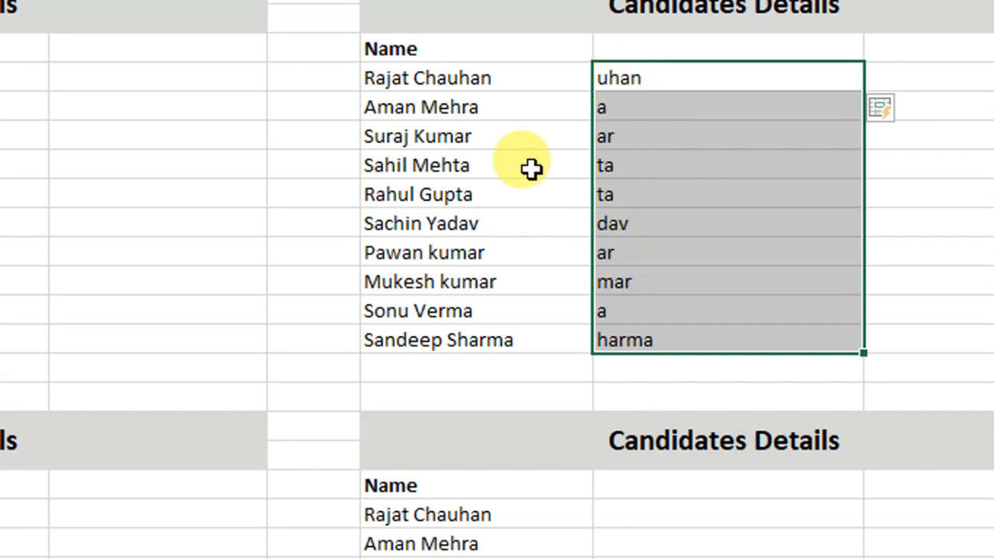
# Compare the inconsistent results such as a and ar against the source names.
pyautogui.click(414, 88)
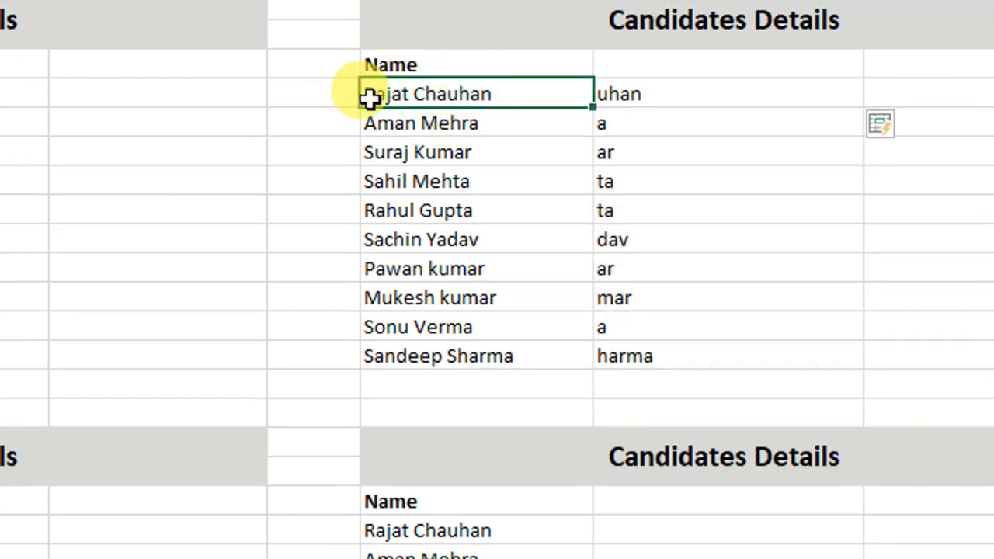
pyautogui.click(419, 125)
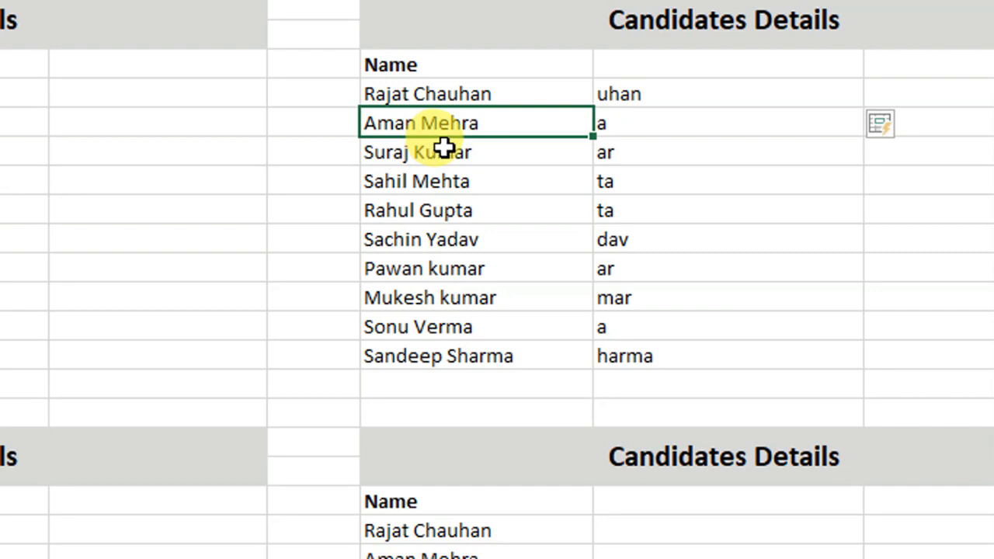
pyautogui.click(653, 152)
pyautogui.scroll(11, 652, 152)
pyautogui.scroll(-1, 652, 153)
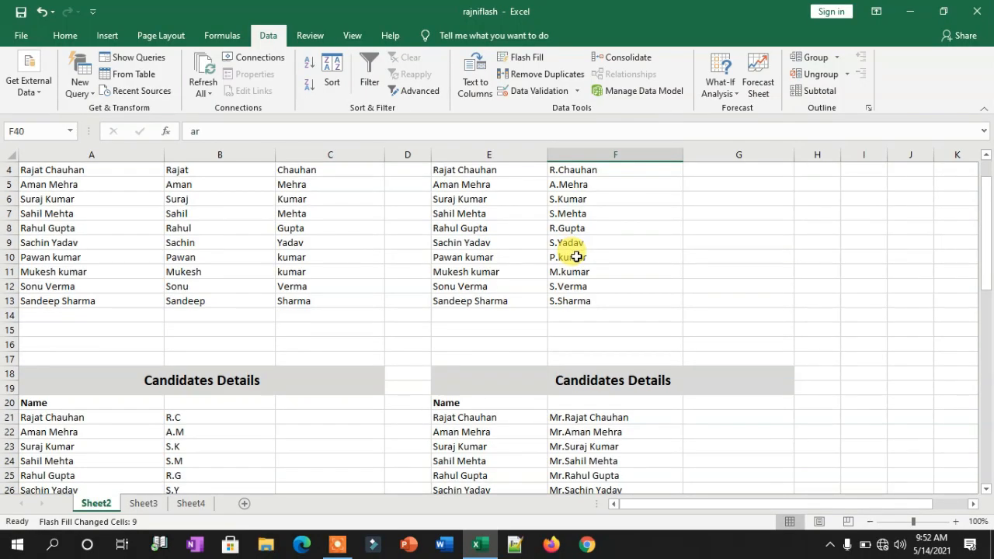
pyautogui.scroll(1, 535, 295)
pyautogui.scroll(-1, 535, 295)
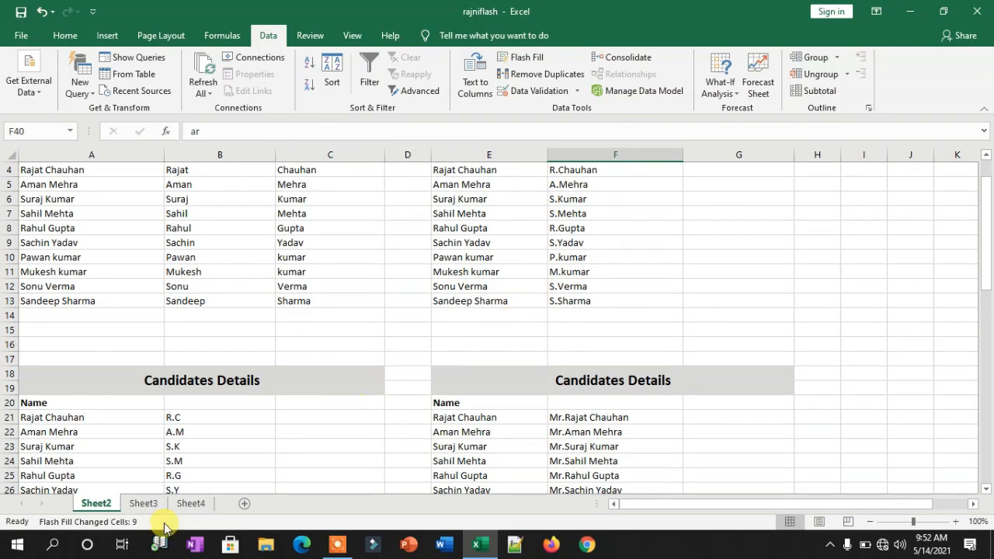
# Switch to Sheet3 and select its candidate names and Ldh addresses to review them.
pyautogui.click(143, 503)
pyautogui.moveTo(243, 199); pyautogui.dragTo(225, 301)
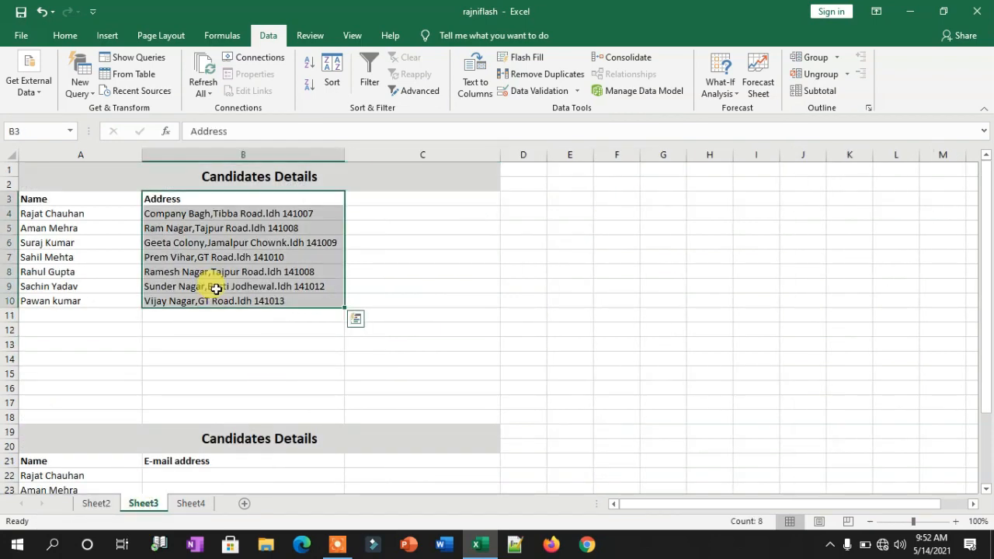
pyautogui.click(225, 354)
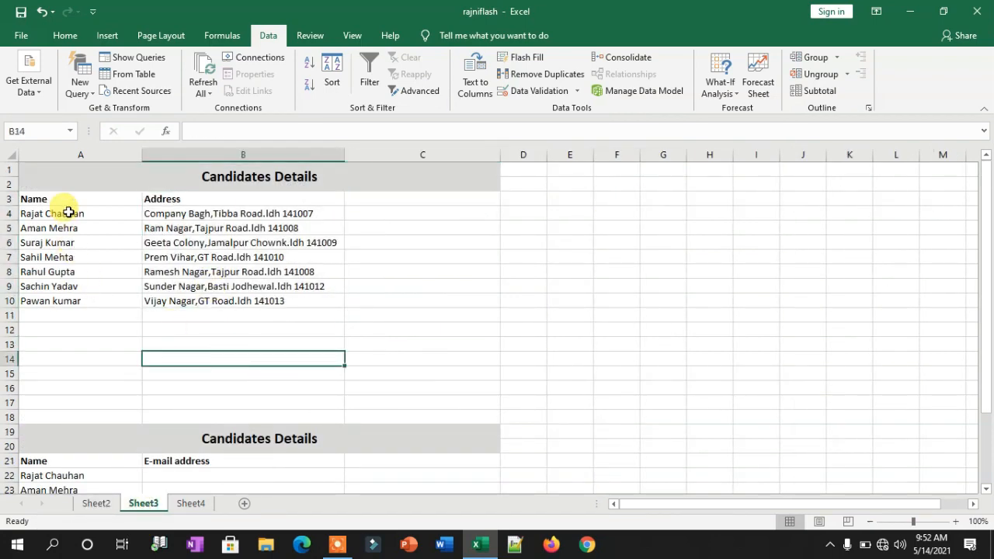
pyautogui.moveTo(69, 212); pyautogui.dragTo(69, 299)
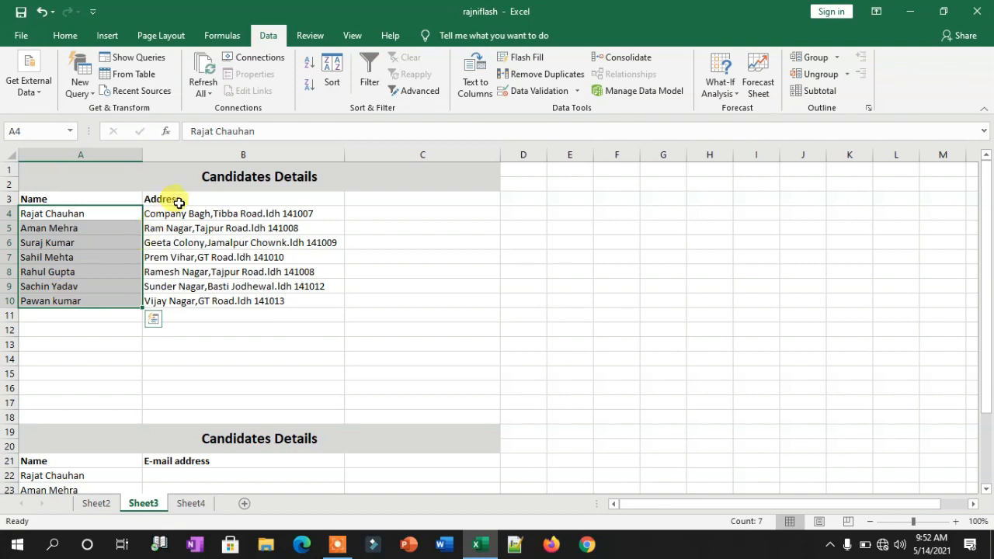
pyautogui.moveTo(176, 209); pyautogui.dragTo(239, 309)
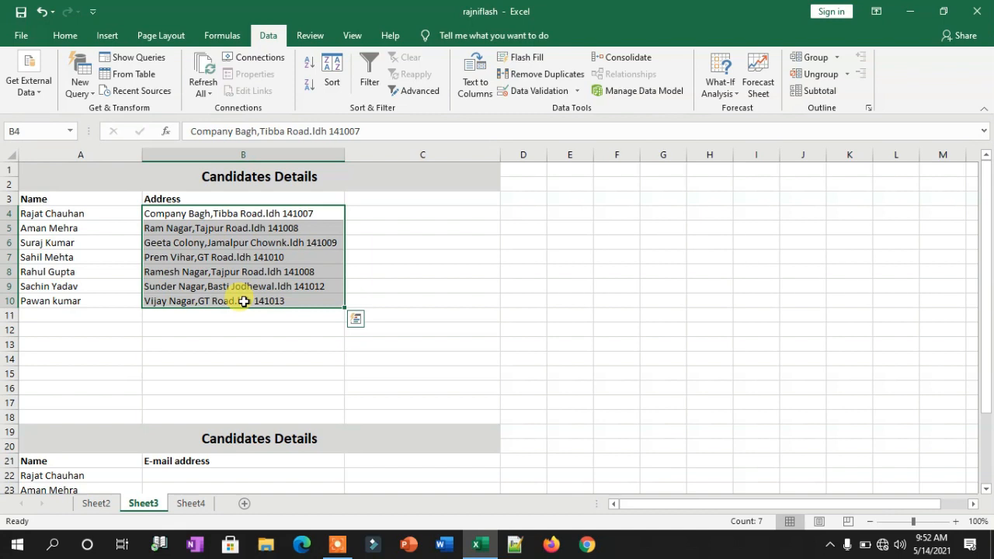
pyautogui.click(377, 215)
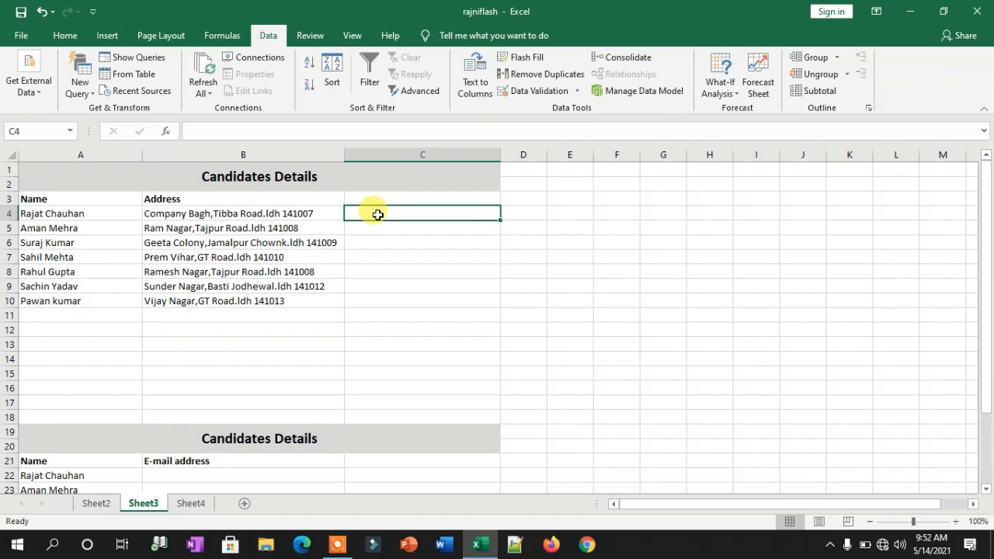
# Enter Company Bagh in C4 and Flash Fill localities down to Vijay Nagar in C10.
pyautogui.hotkey('ctrl', 'c')
pyautogui.write('om')
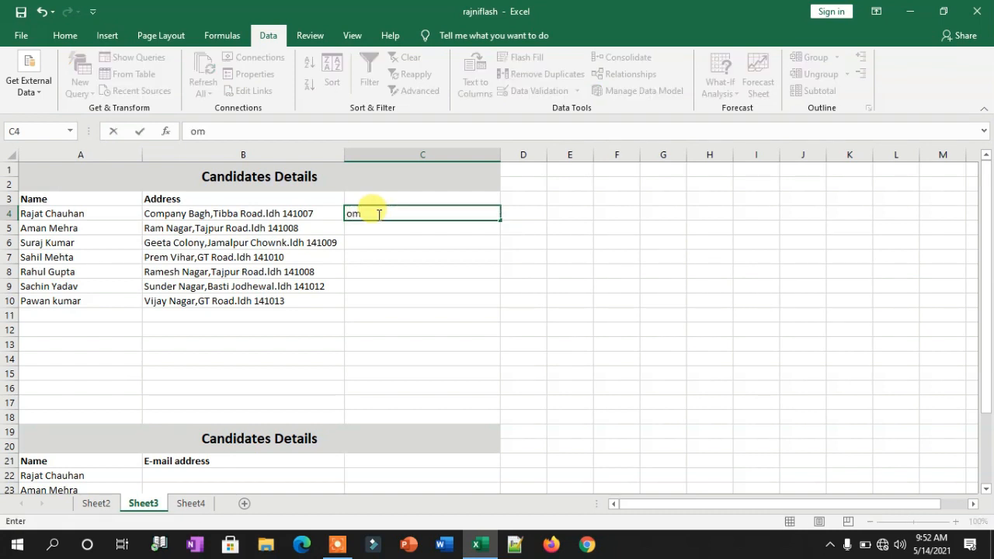
pyautogui.press('BackSpace')
pyautogui.press('BackSpace')
pyautogui.write('Company Bagh')
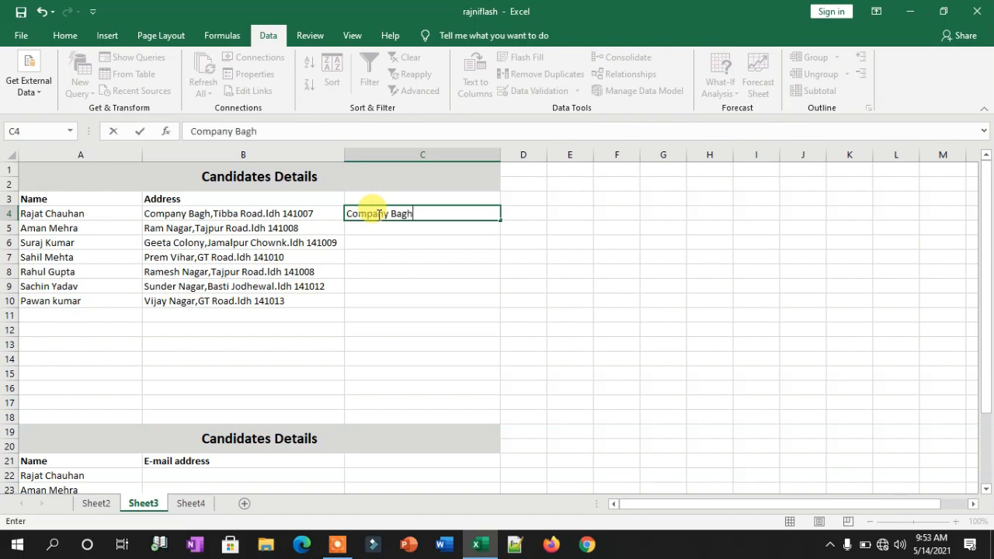
pyautogui.click(384, 261)
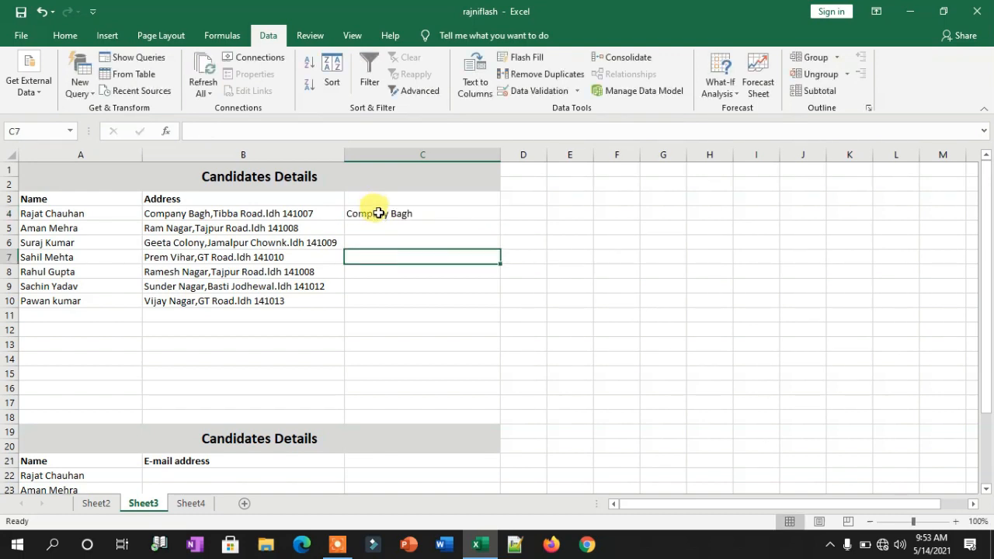
pyautogui.moveTo(378, 213); pyautogui.dragTo(387, 302)
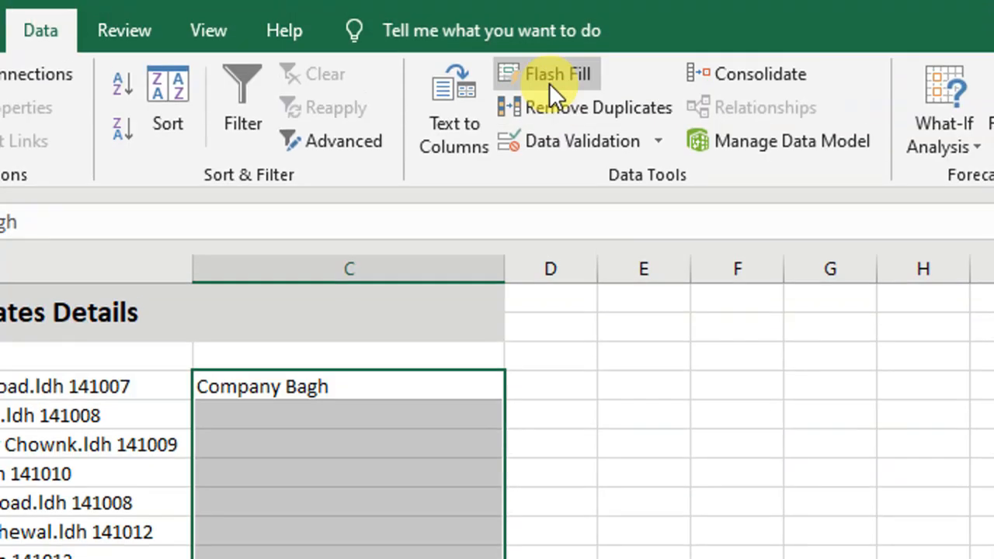
pyautogui.click(522, 58)
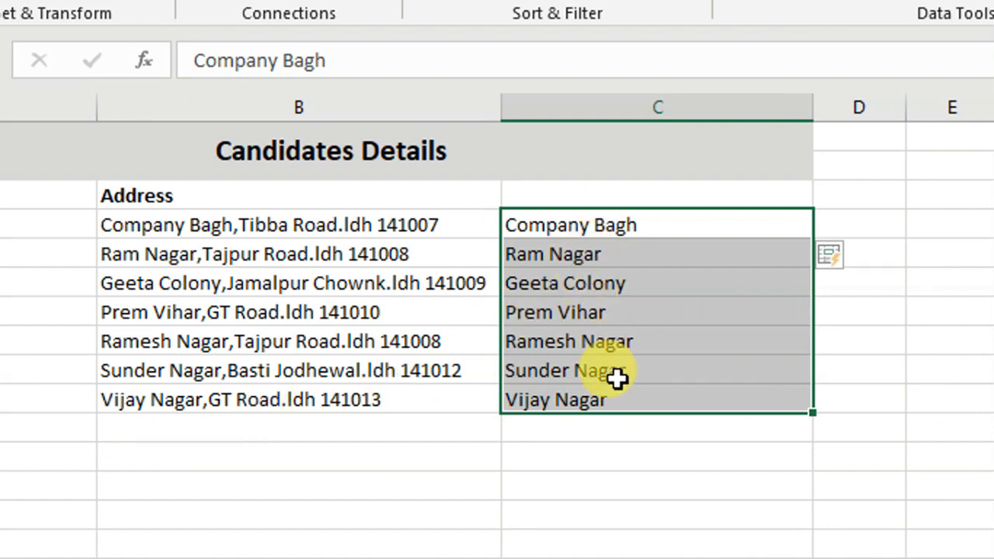
pyautogui.click(655, 229)
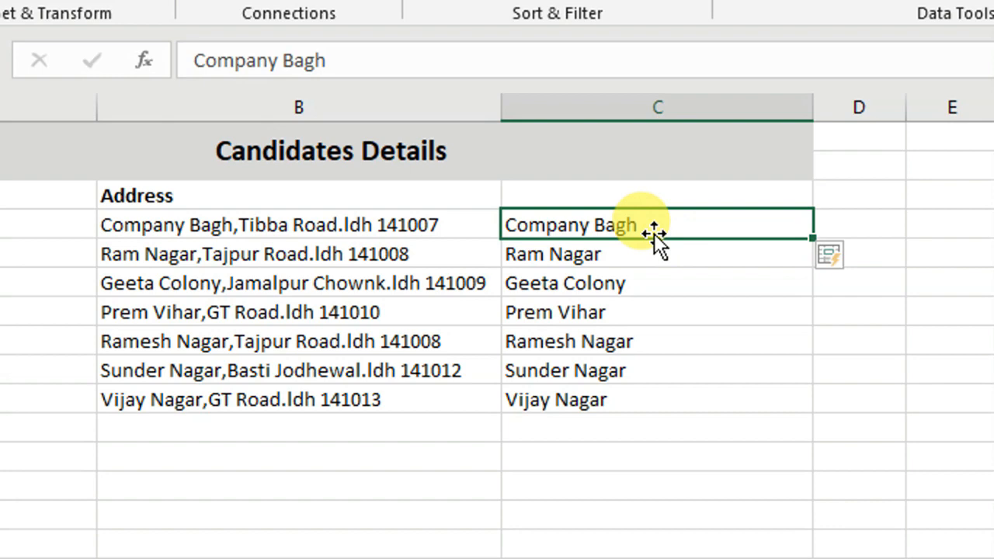
# Replace Company Bagh with PIN code 141007 as the new example, then scroll down.
pyautogui.press('BackSpace')
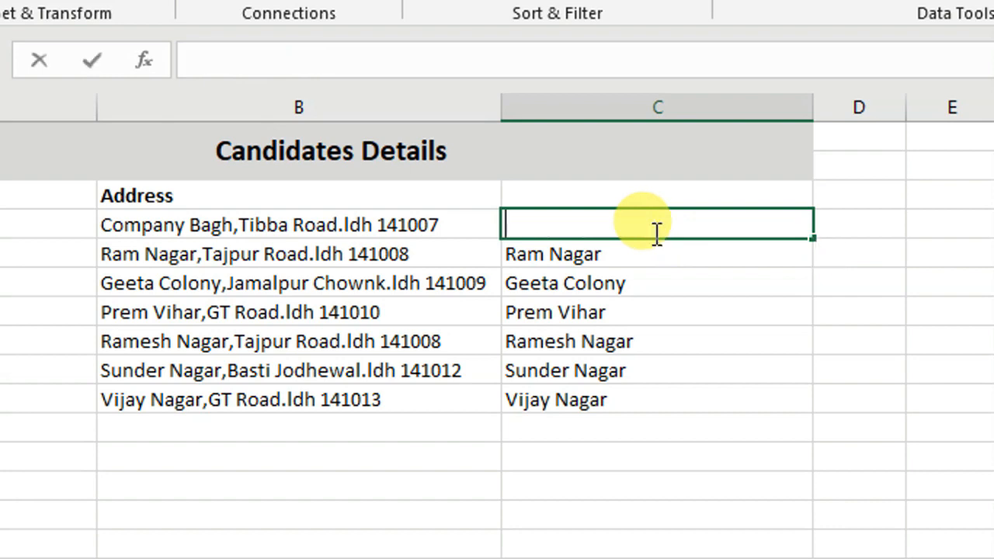
pyautogui.write('14')
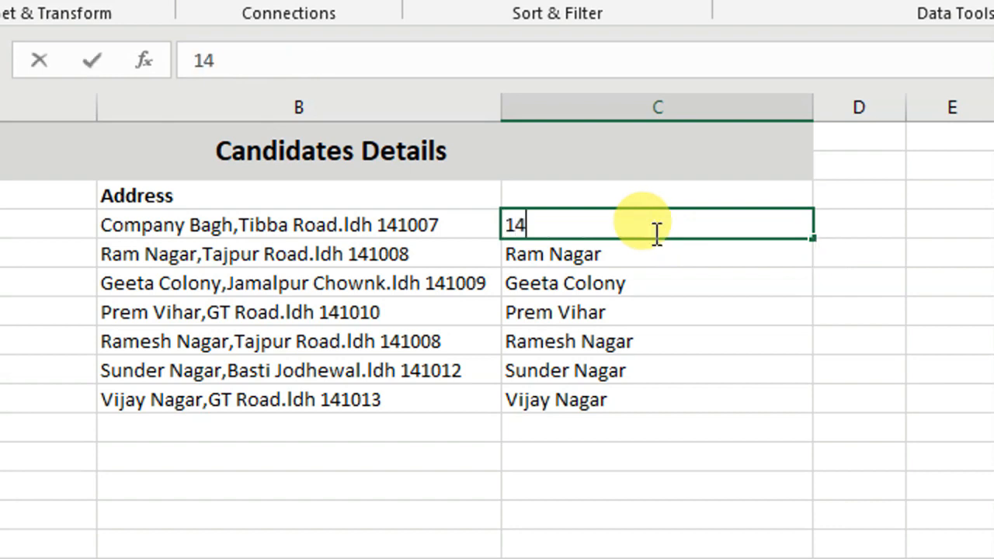
pyautogui.write('1007')
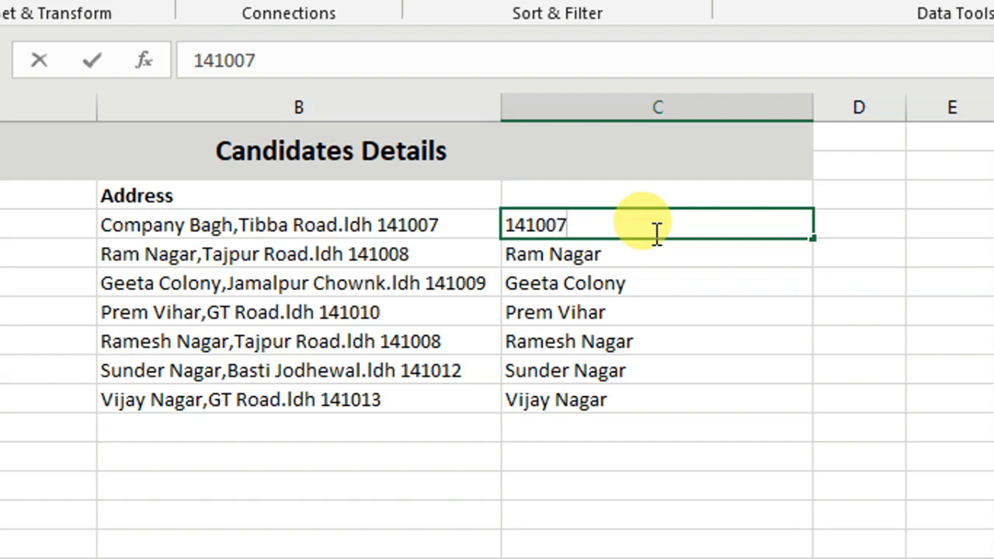
pyautogui.press('Return')
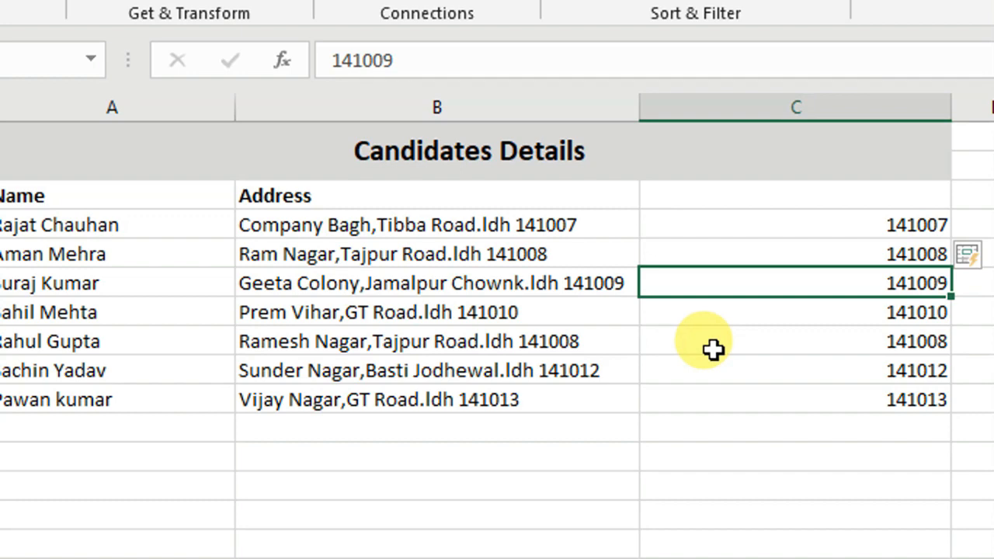
pyautogui.scroll(-4, 713, 350)
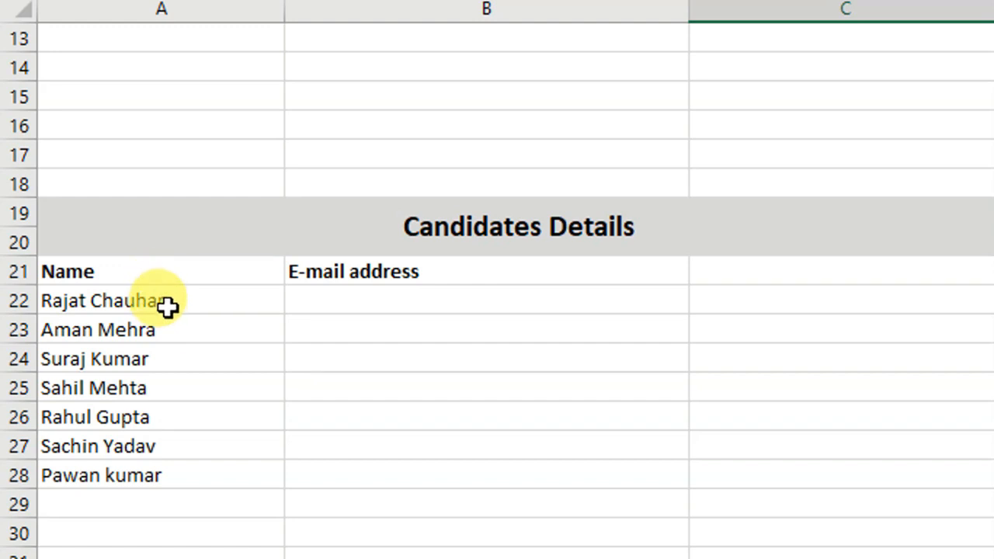
# Enter the first candidate's e-mail address in B22 as the Flash Fill example.
pyautogui.moveTo(168, 309); pyautogui.dragTo(166, 473)
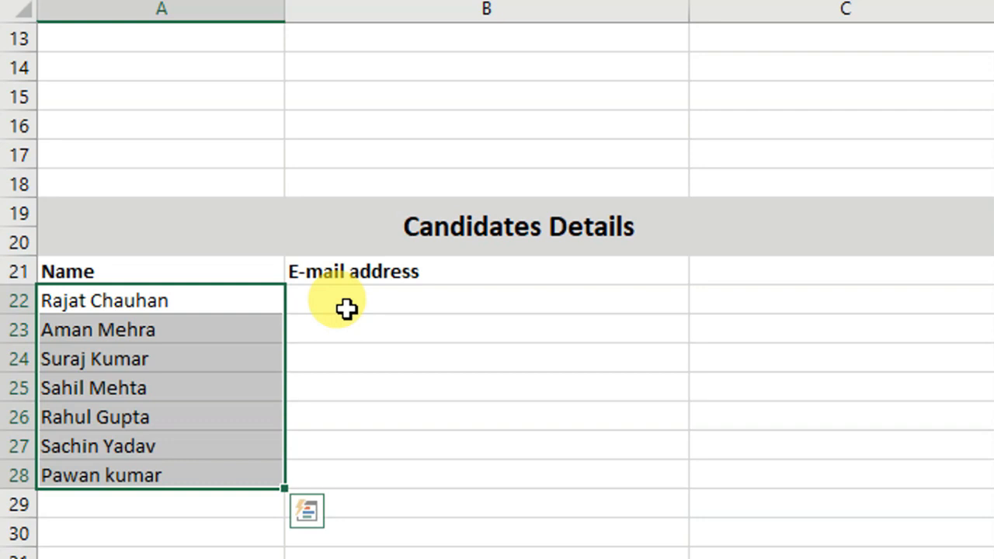
pyautogui.click(345, 308)
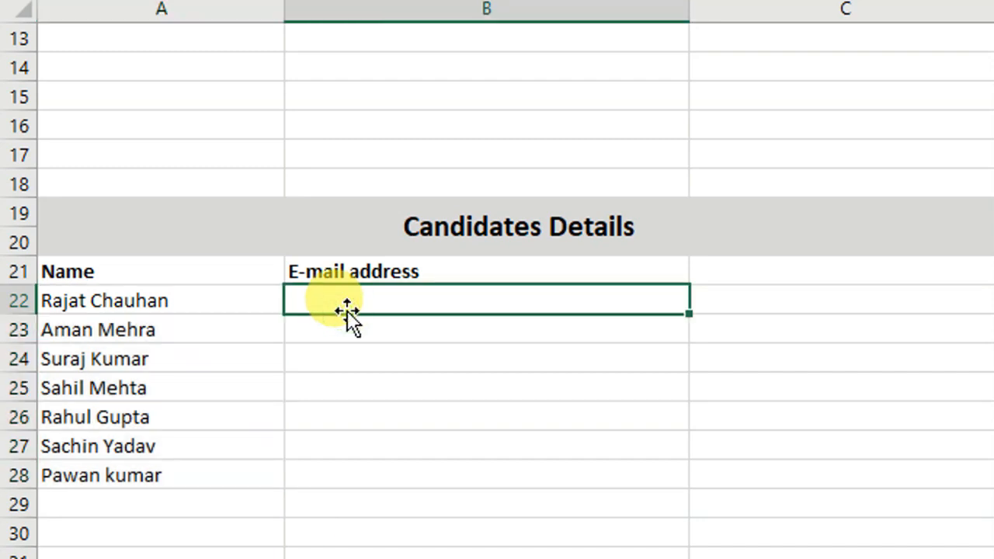
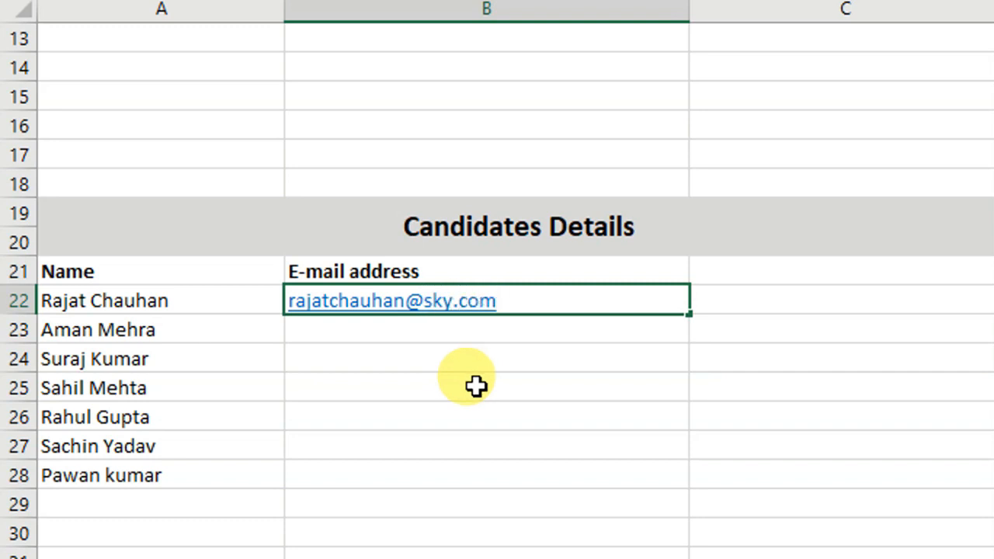
pyautogui.click(475, 385)
# Flash Fill B22:B28 to generate e-mail addresses for the remaining six candidates.
pyautogui.moveTo(504, 302); pyautogui.dragTo(507, 466)
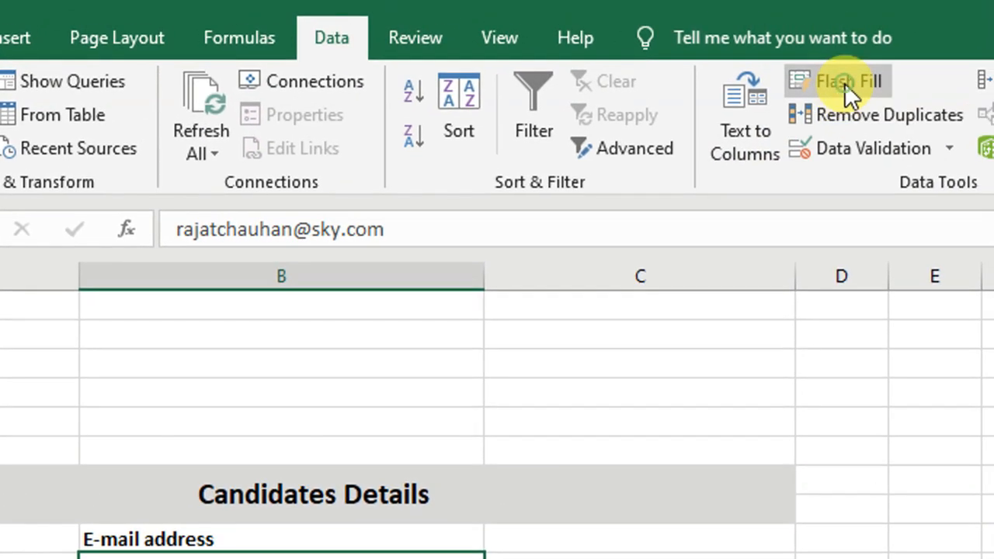
pyautogui.click(845, 77)
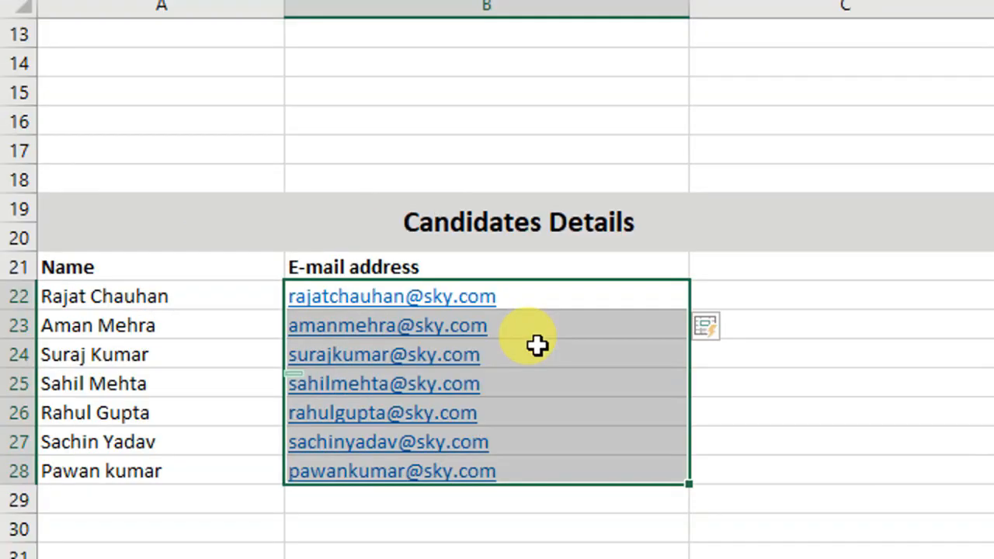
pyautogui.click(742, 476)
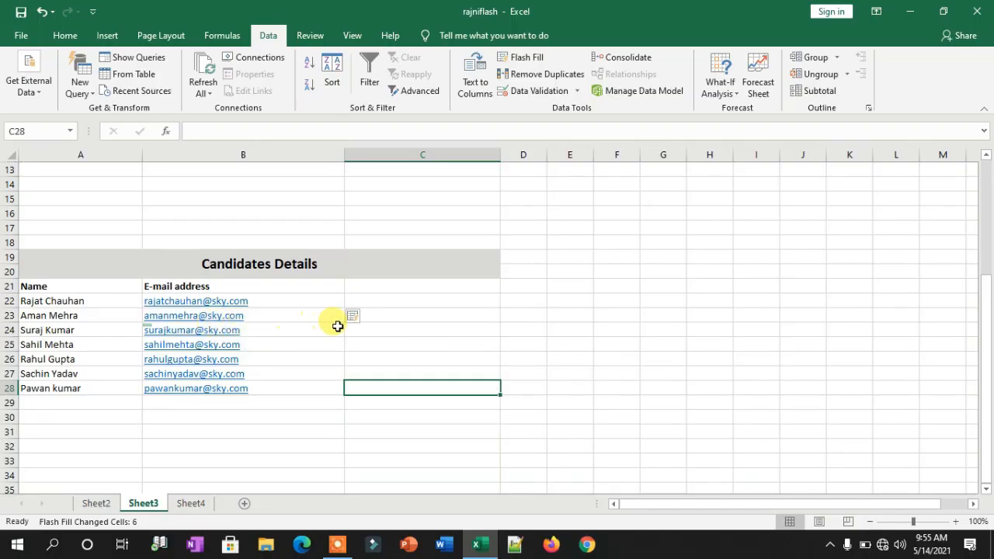
# Scroll back to the top and move to Sheet4's candidate address table.
pyautogui.scroll(4, 339, 332)
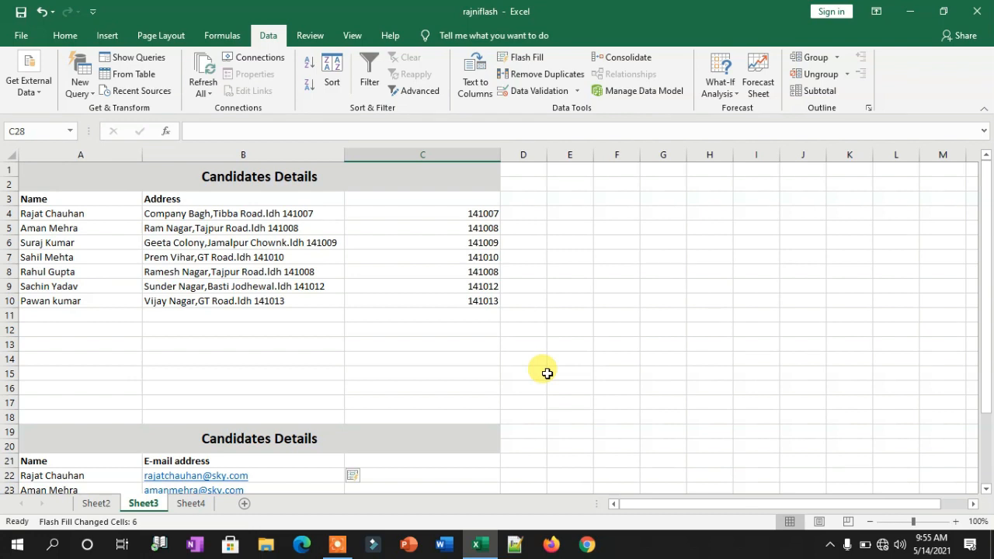
pyautogui.click(191, 505)
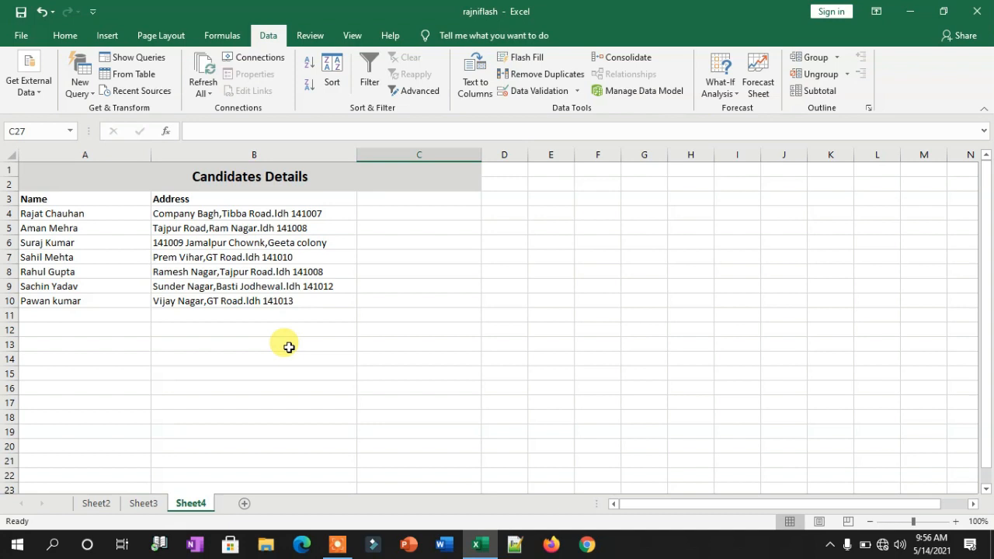
pyautogui.click(321, 328)
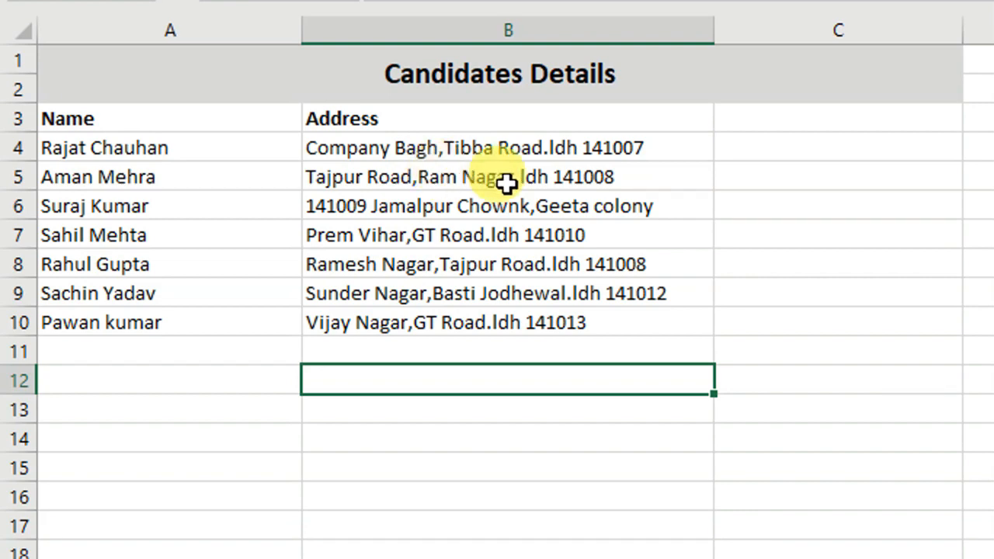
pyautogui.click(828, 153)
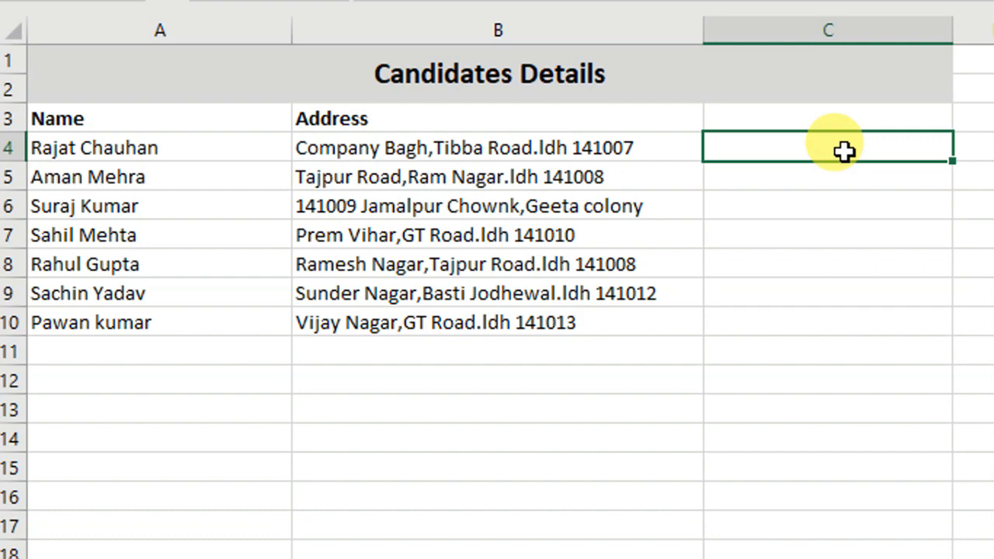
pyautogui.write('Coma')
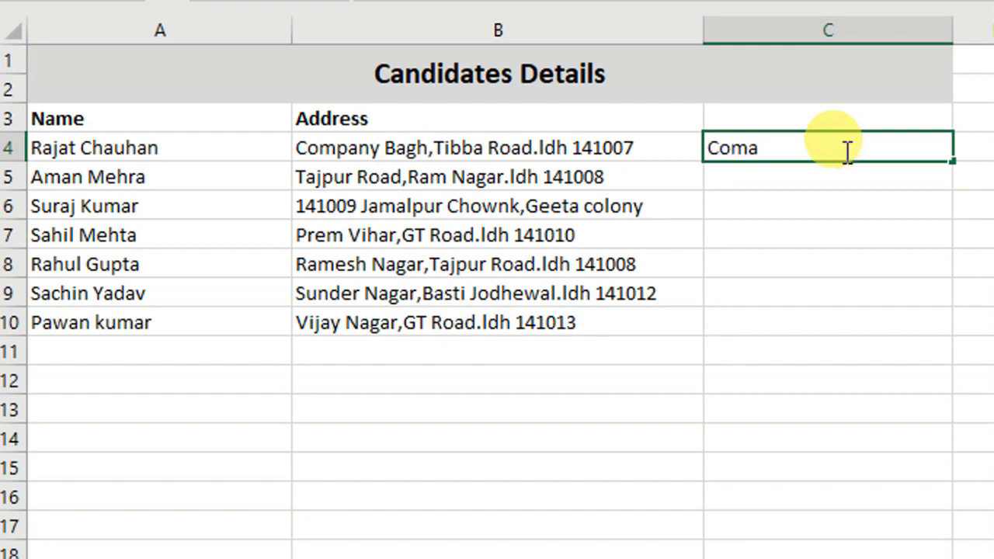
pyautogui.press('BackSpace')
pyautogui.write('pany ')
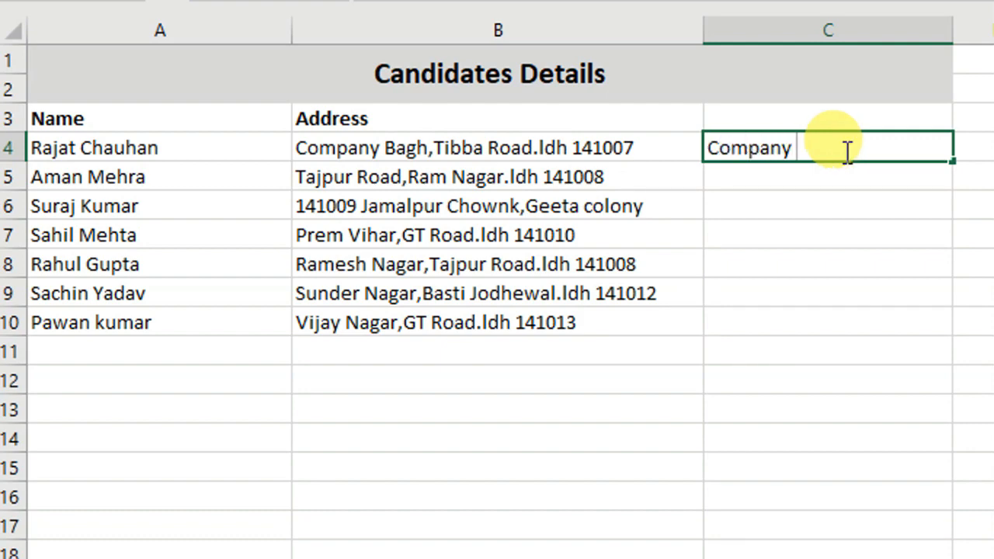
pyautogui.write('bagh')
pyautogui.press('Return')
pyautogui.moveTo(835, 148); pyautogui.dragTo(831, 311)
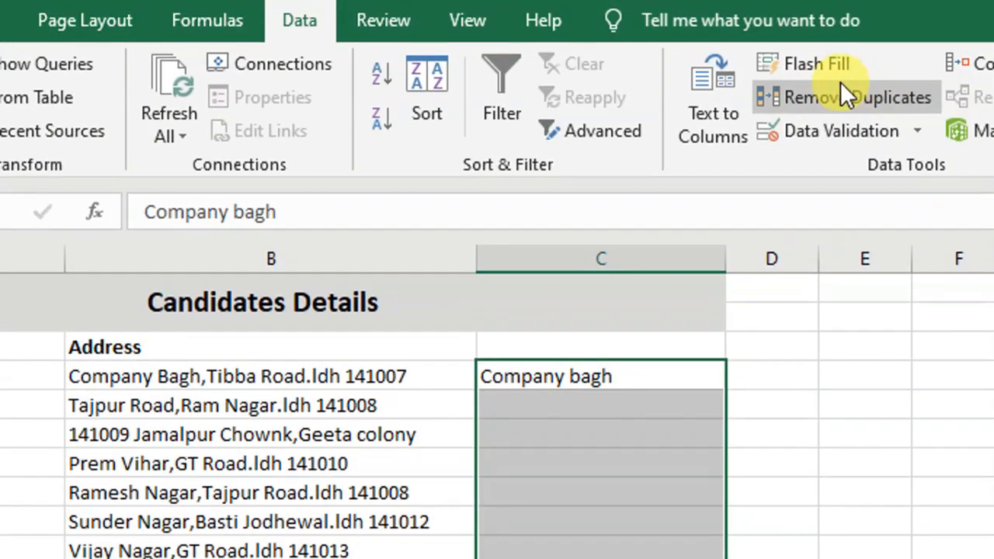
pyautogui.click(817, 77)
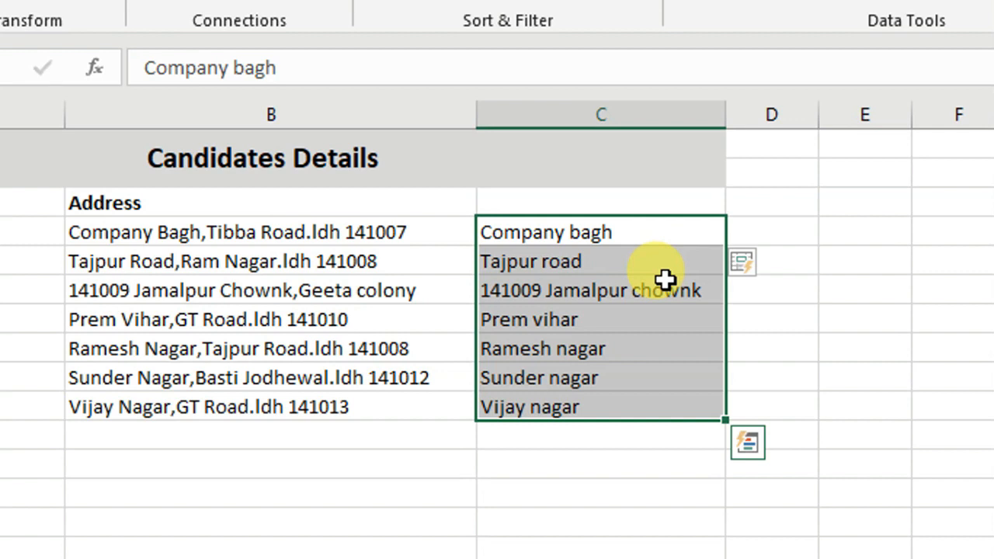
pyautogui.press('Delete')
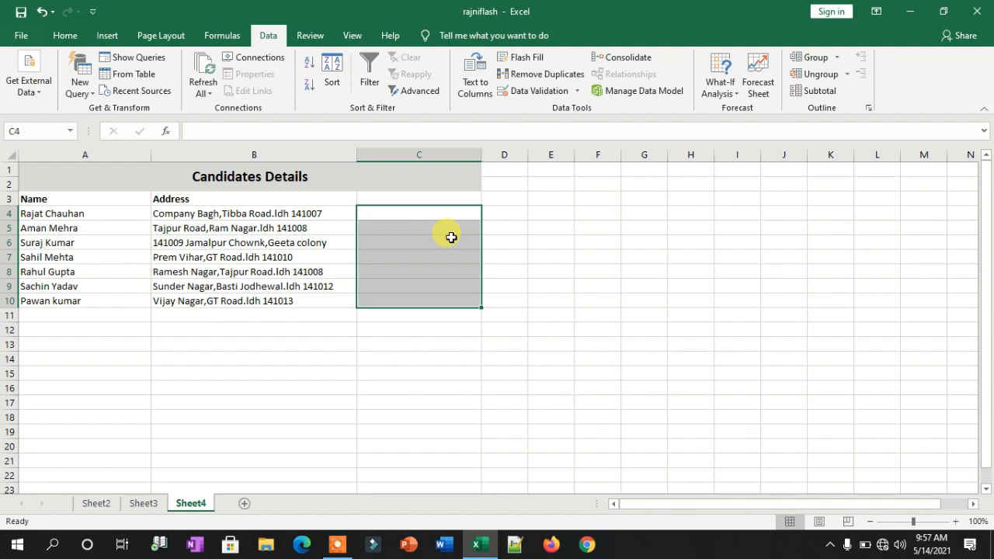
# Enter the pin code 141007 in cell D4 beside the first address.
pyautogui.click(427, 356)
pyautogui.click(508, 213)
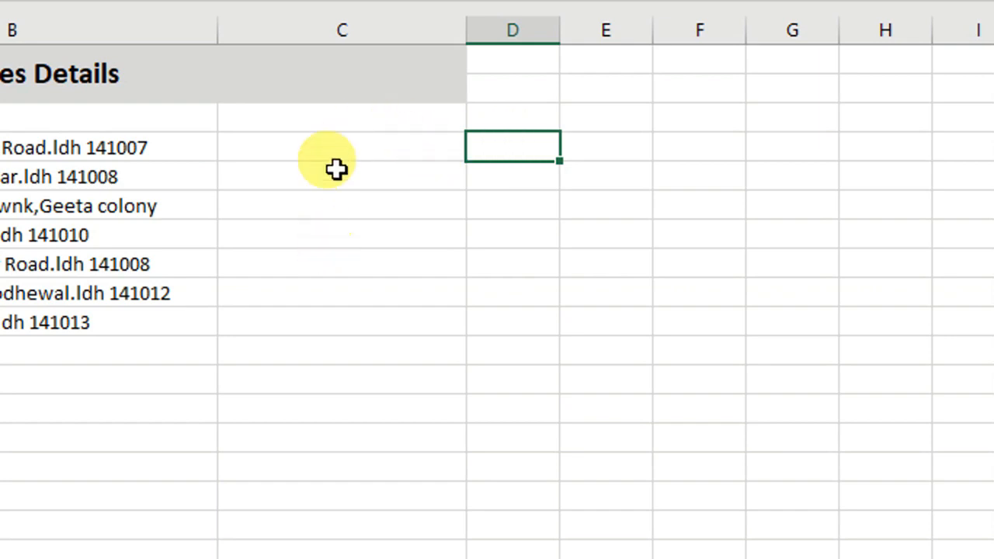
pyautogui.doubleClick(522, 142)
pyautogui.write('14')
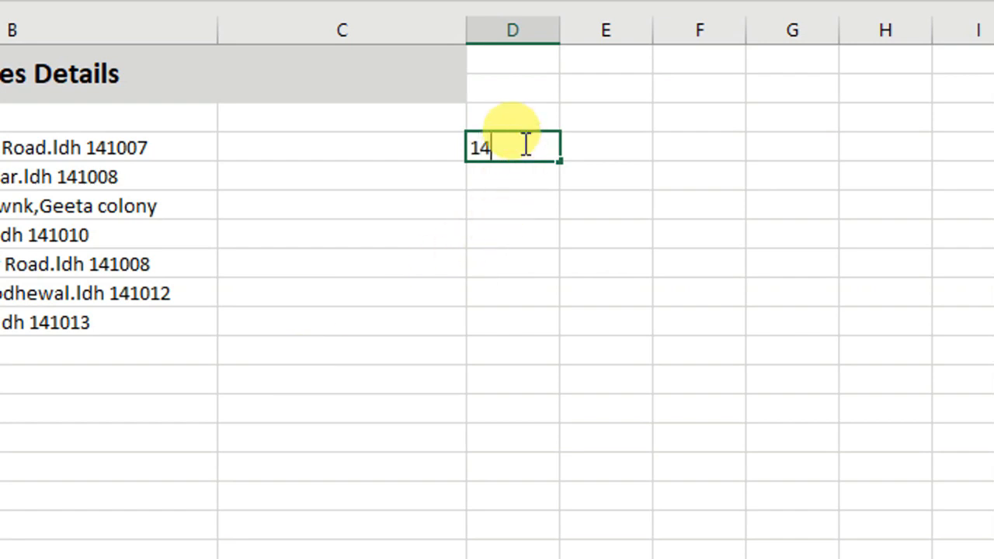
pyautogui.write('1007')
pyautogui.moveTo(615, 224); pyautogui.dragTo(614, 210)
# Attempt Flash Fill down column D, dismiss the no-pattern message, and return to Sheet3.
pyautogui.moveTo(515, 144); pyautogui.dragTo(504, 324)
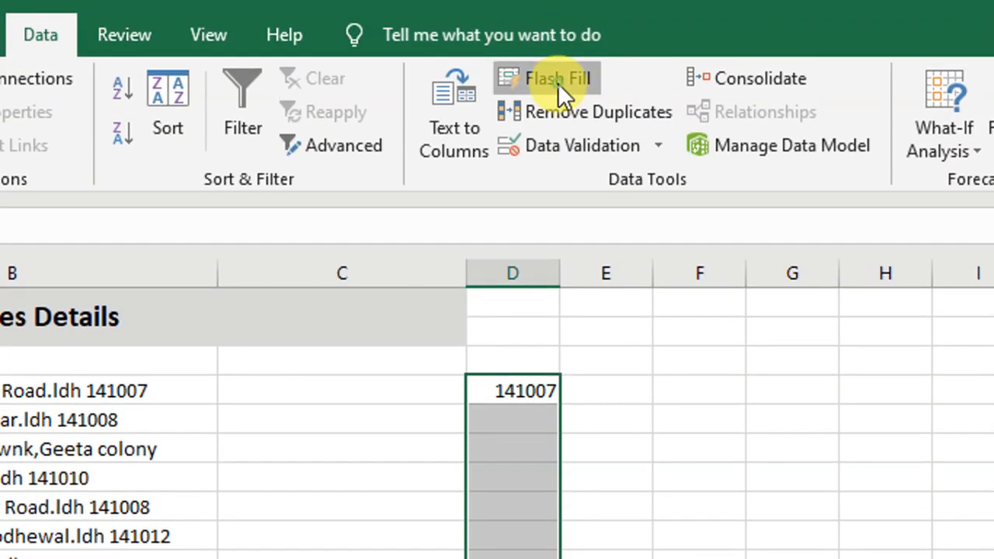
pyautogui.click(557, 80)
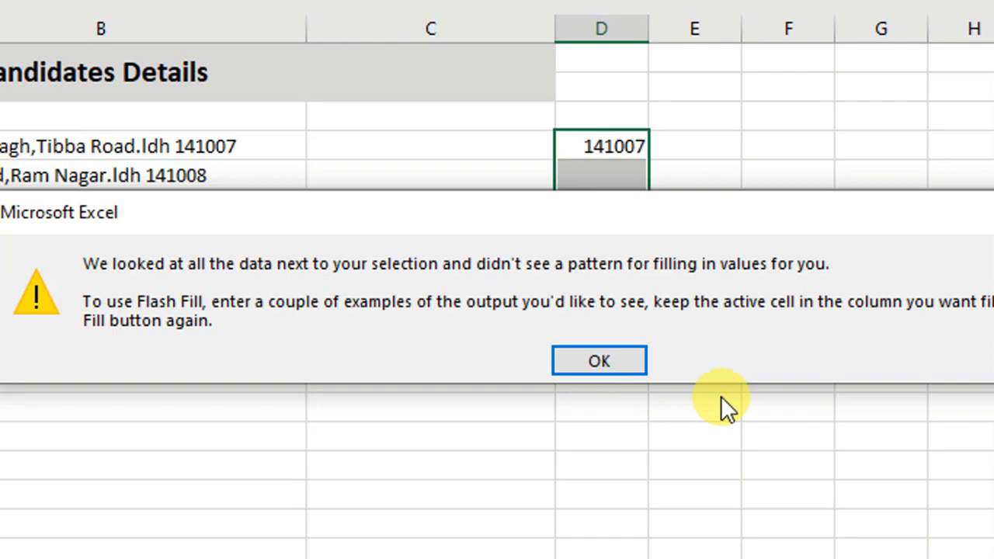
pyautogui.click(591, 371)
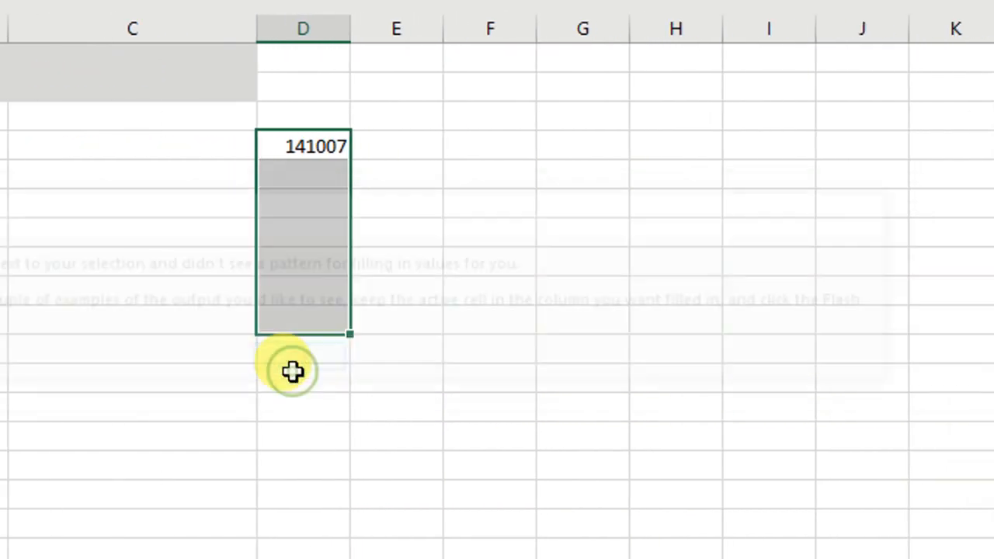
pyautogui.click(380, 371)
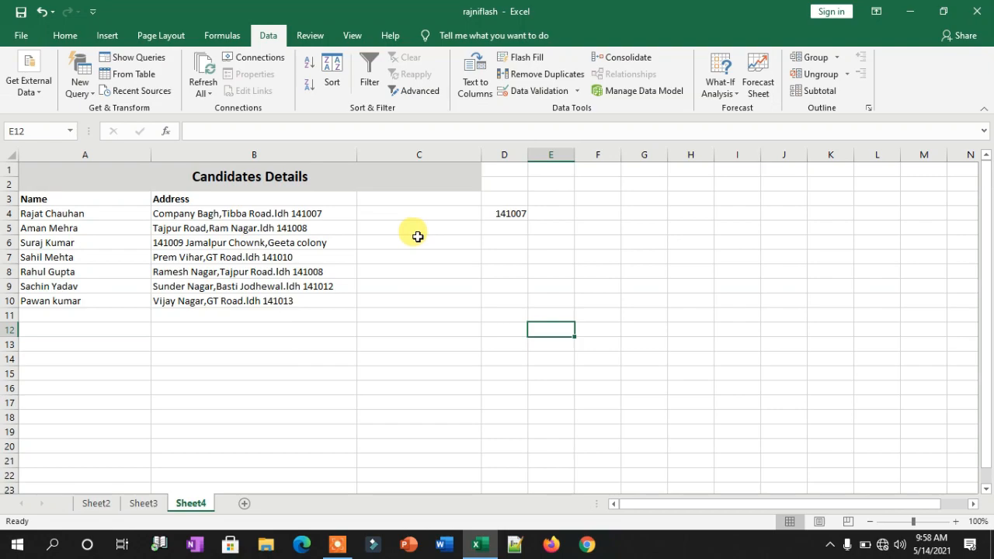
pyautogui.click(233, 549)
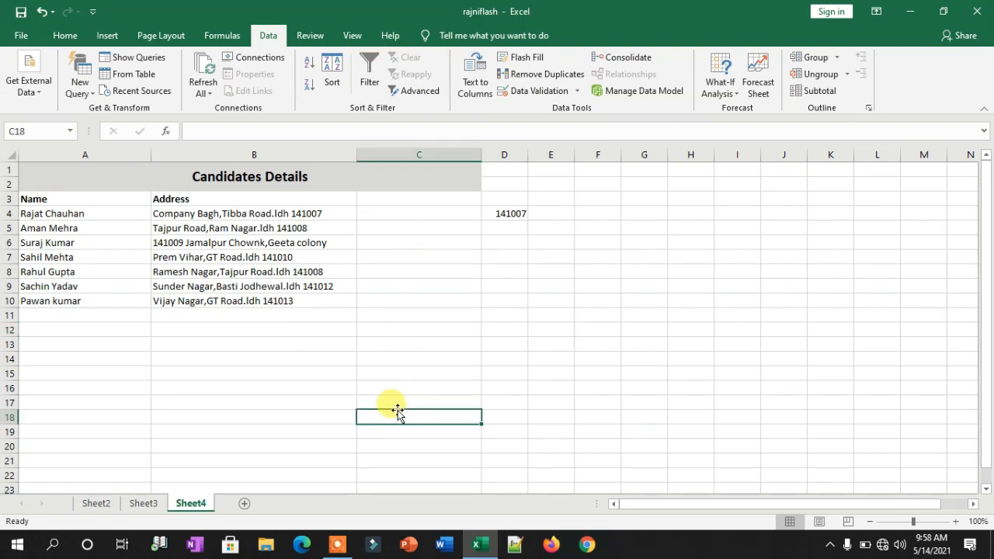
pyautogui.click(142, 509)
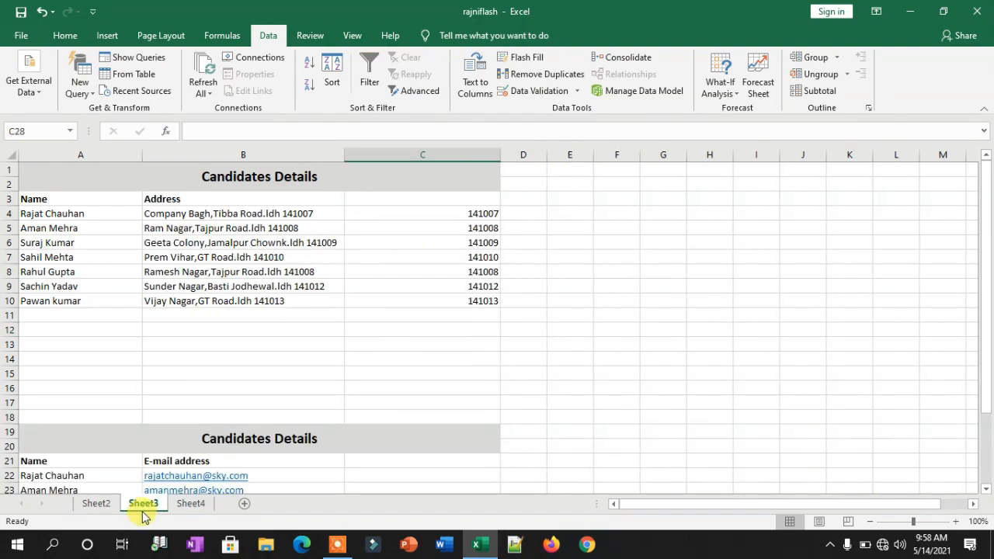